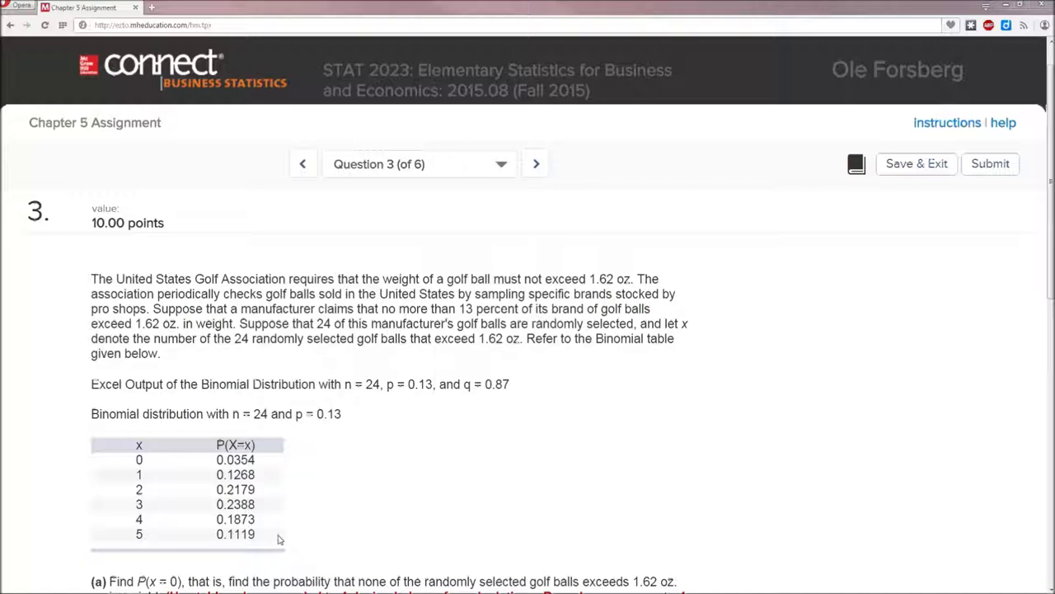
Review Question 3's binomial table, switch to the blank Excel workbook, and enter the headers x and P(X = x) in A1 and B1.
click(311, 506)
scroll(314, 509, down, 2)
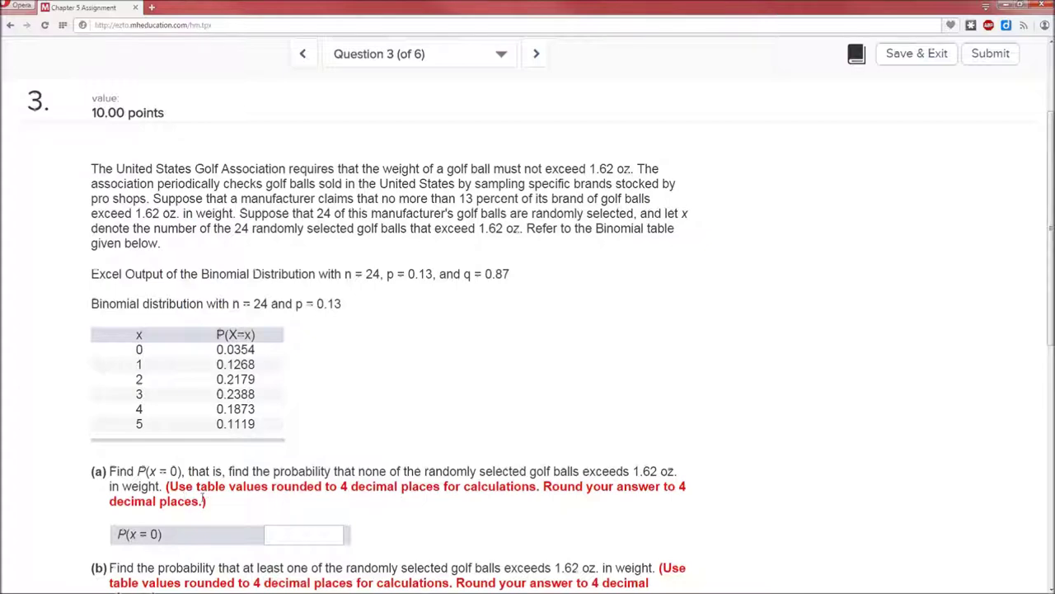
scroll(242, 502, down, 4)
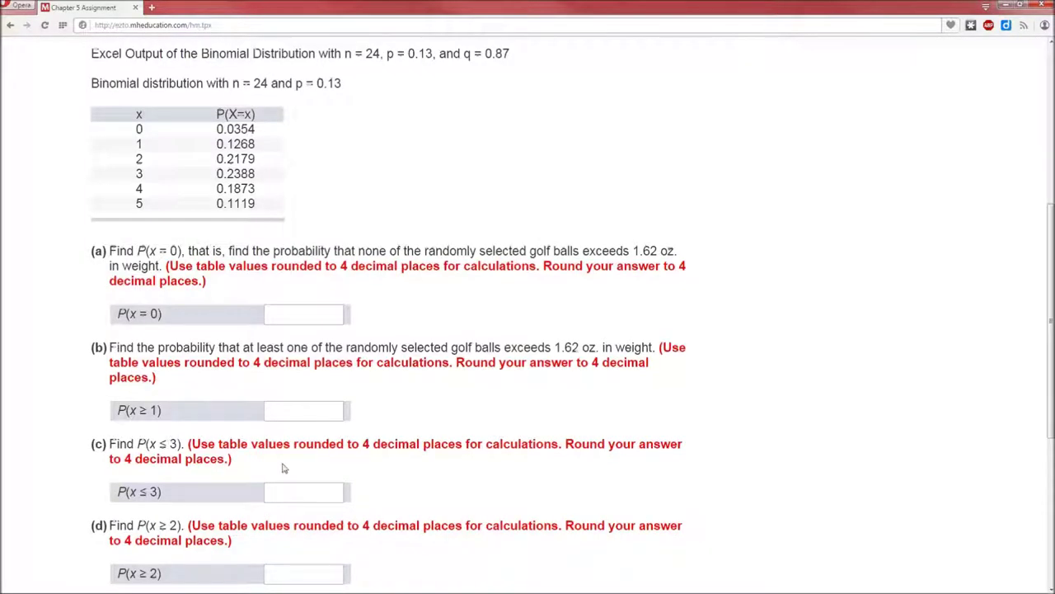
scroll(285, 468, up, 3)
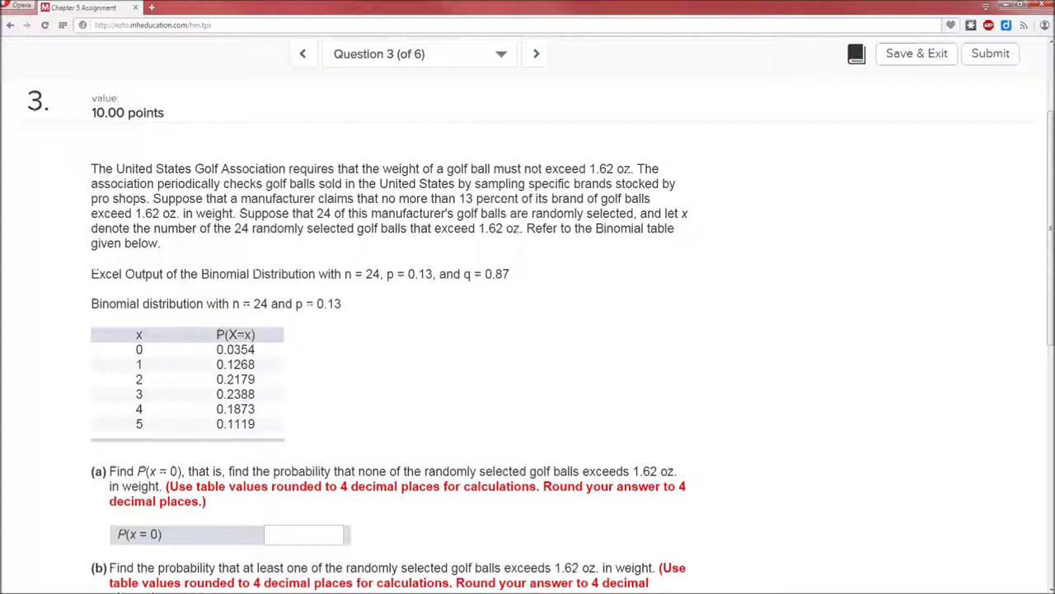
key(alt+Tab)
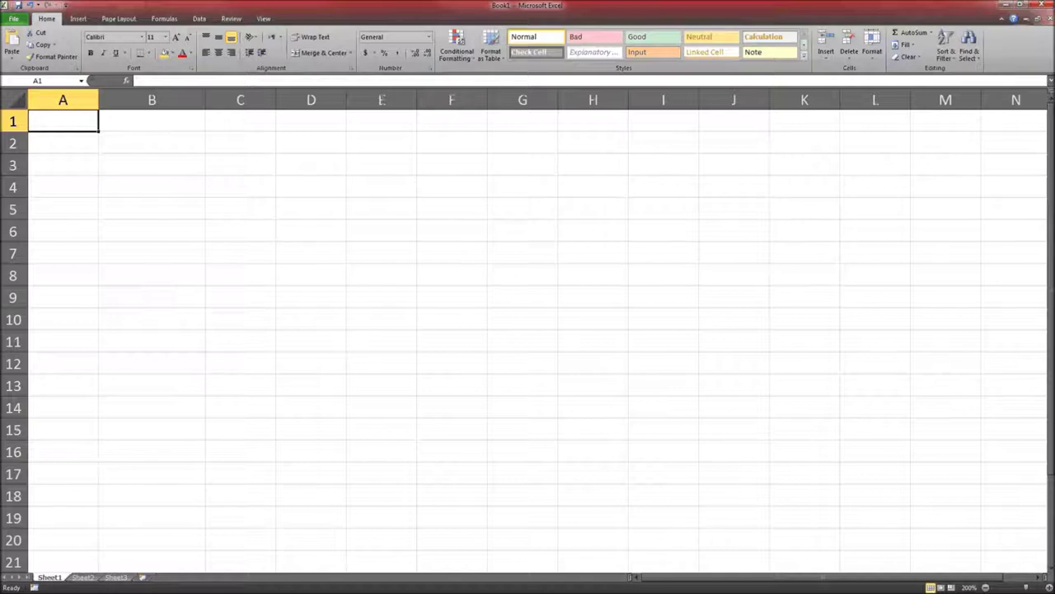
text(x)
key(Tab)
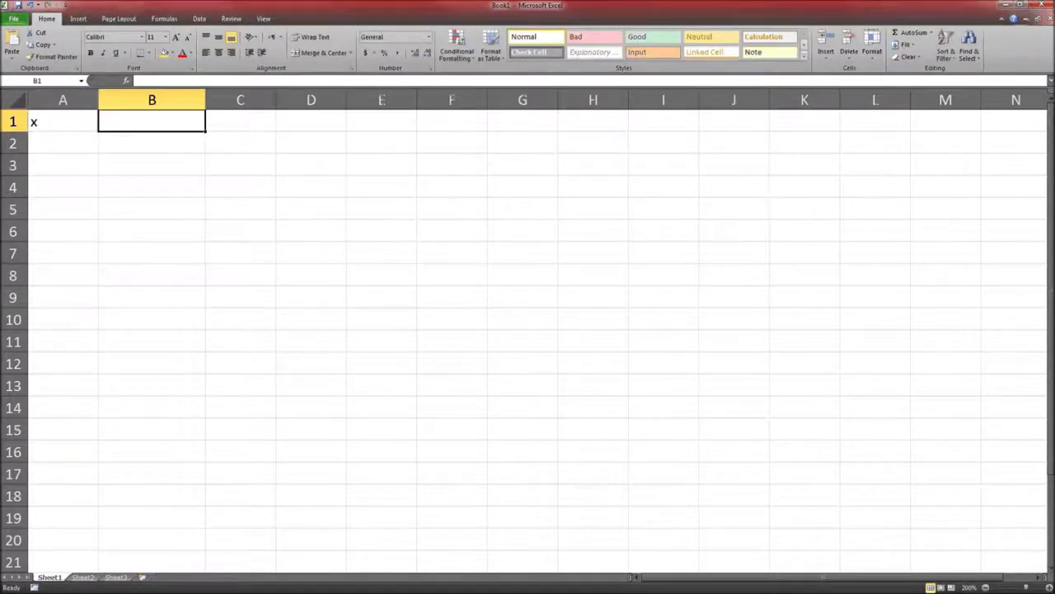
text(P(X = x))
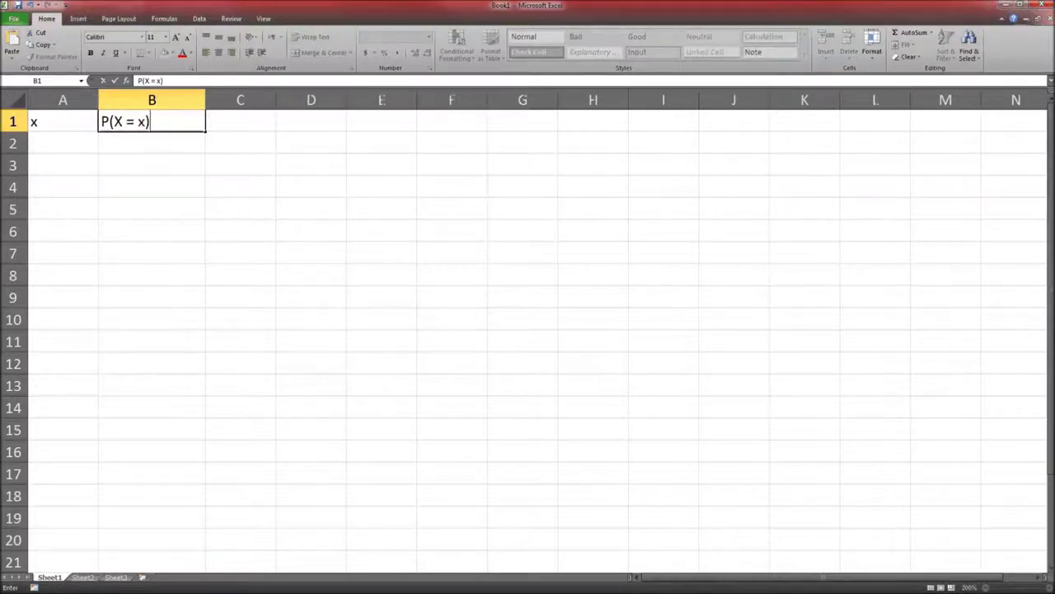
key(Return)
Fill cells A2 to A7 with the x values 0 through 5.
click(63, 142)
text(0)
key(Return)
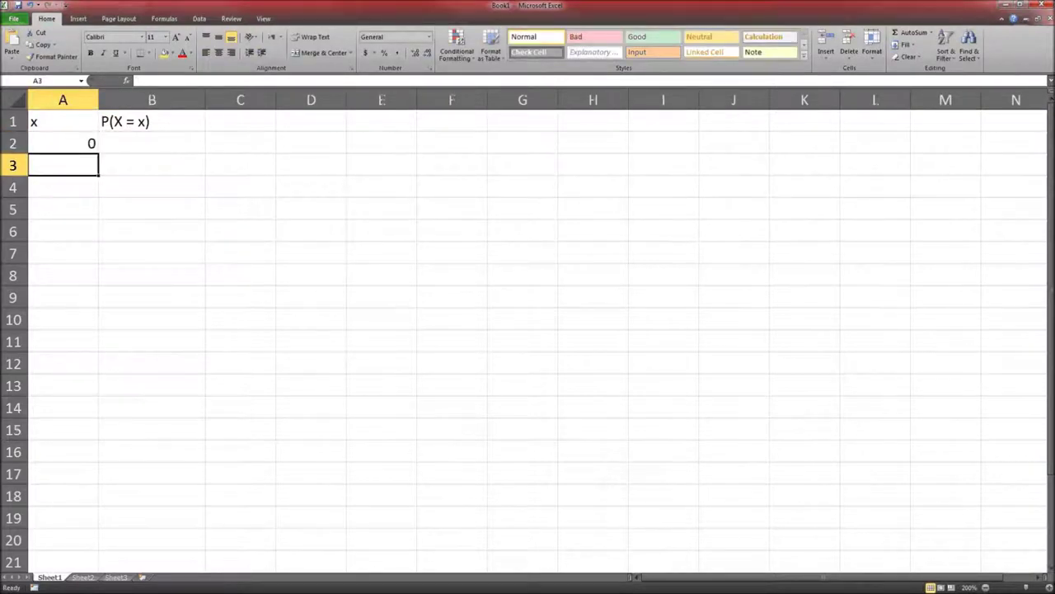
text(1)
key(Return)
text(2)
key(Return)
text(3 4 )
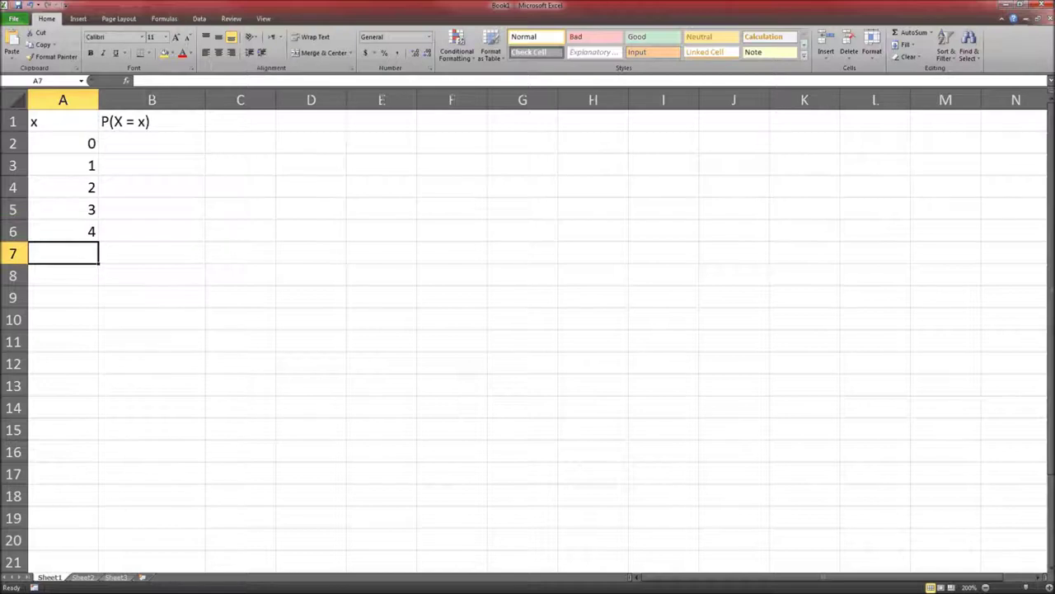
text(5)
key(Return)
Enter the formula =BINOM.DIST(A2,24,0.13,FALSE) in cell B2.
key(Right)
key(Up)
key(Up)
key(Up)
key(Up)
key(Up)
key(Up)
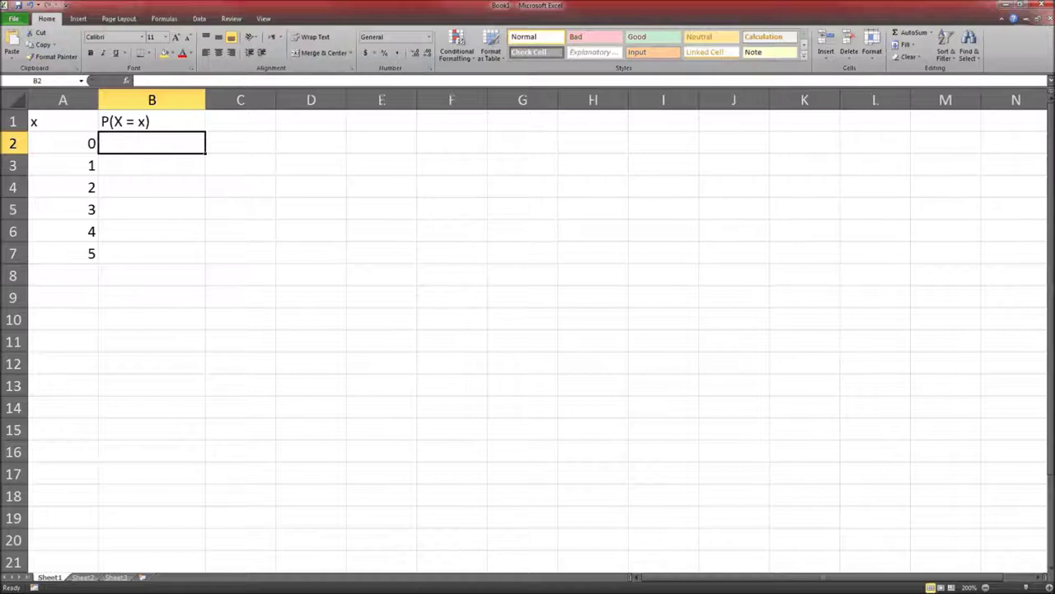
text(=)
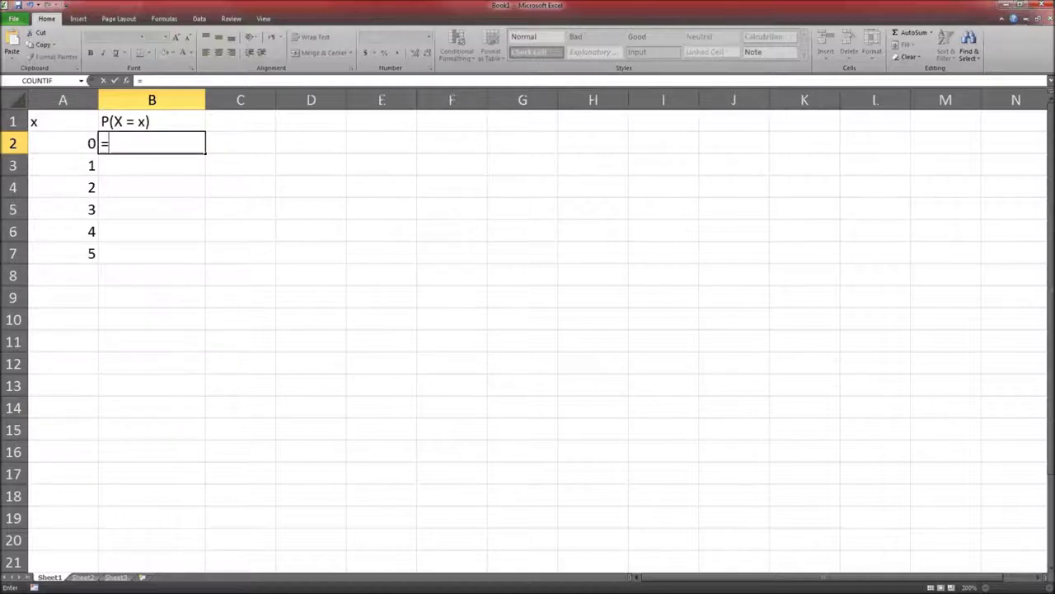
text(BINOM.)
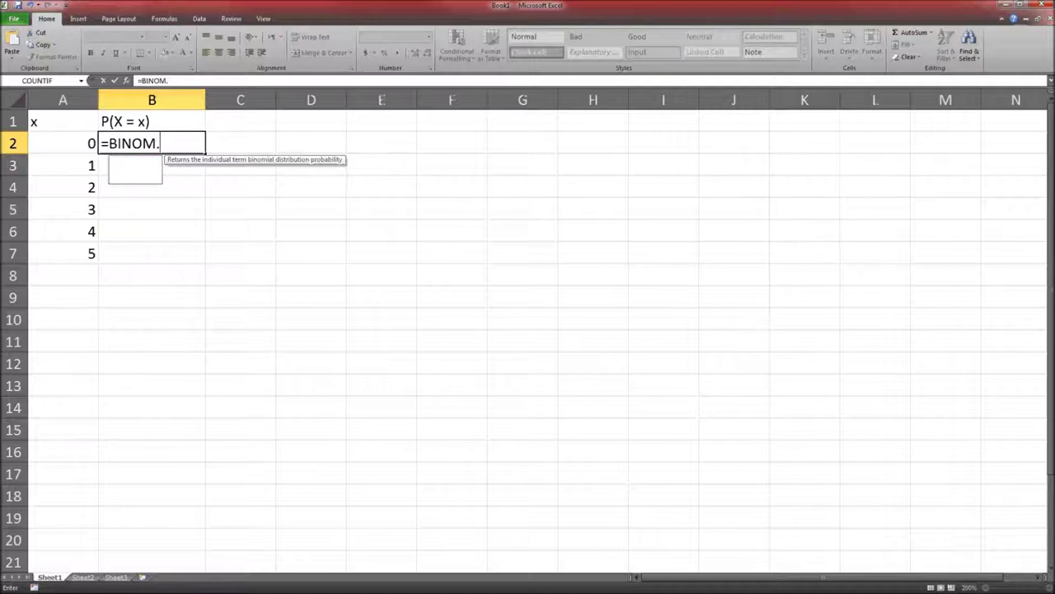
text(DIST)
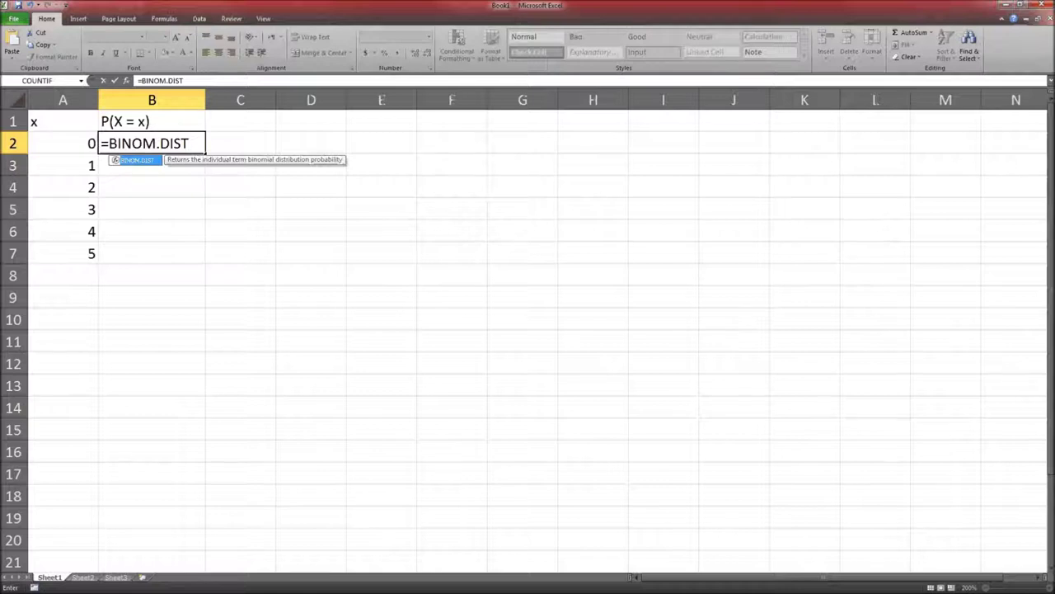
text(()
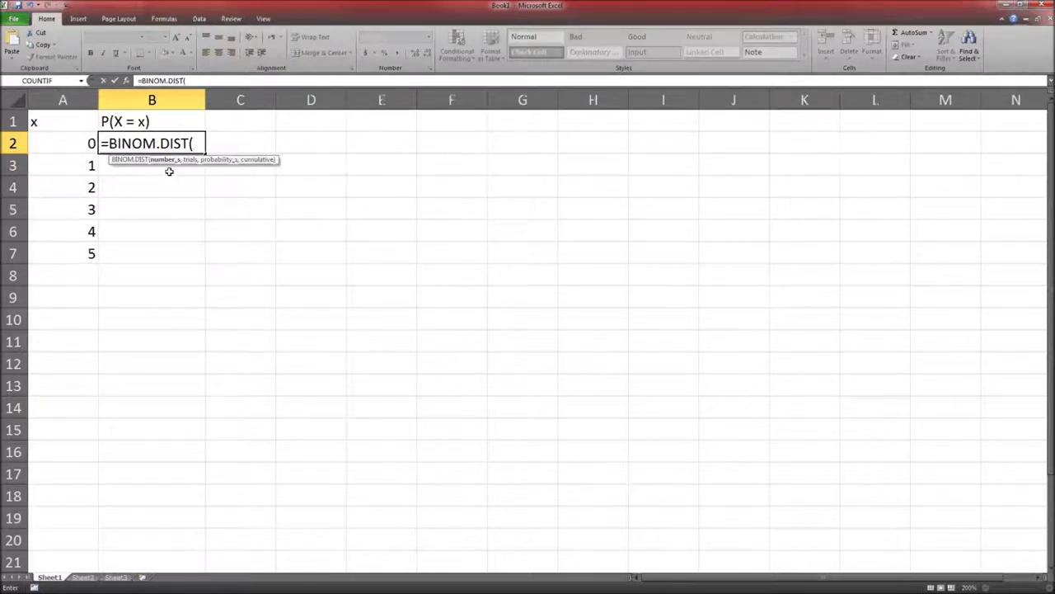
click(87, 143)
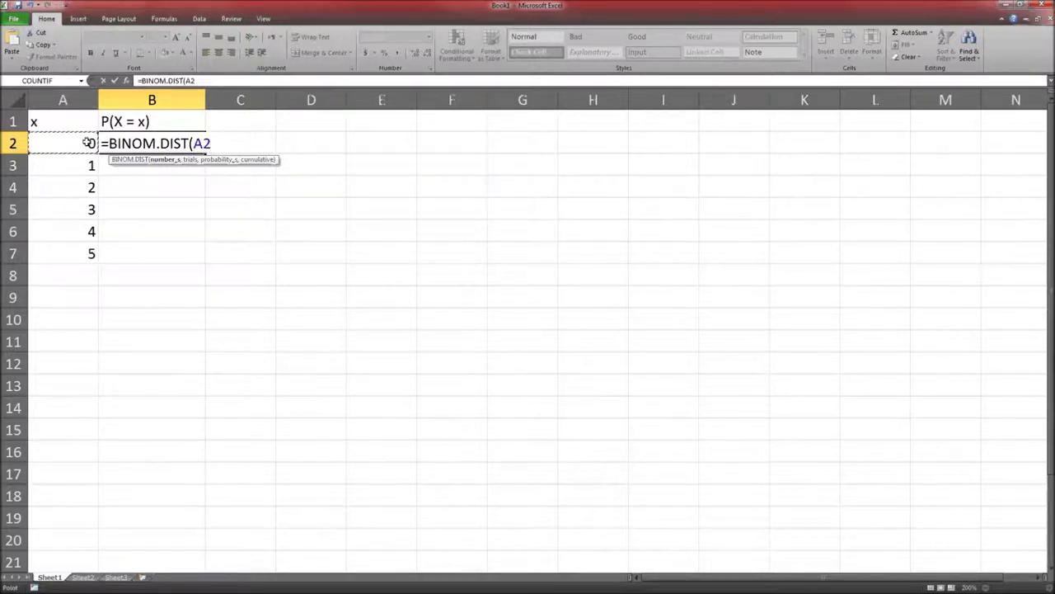
text(,)
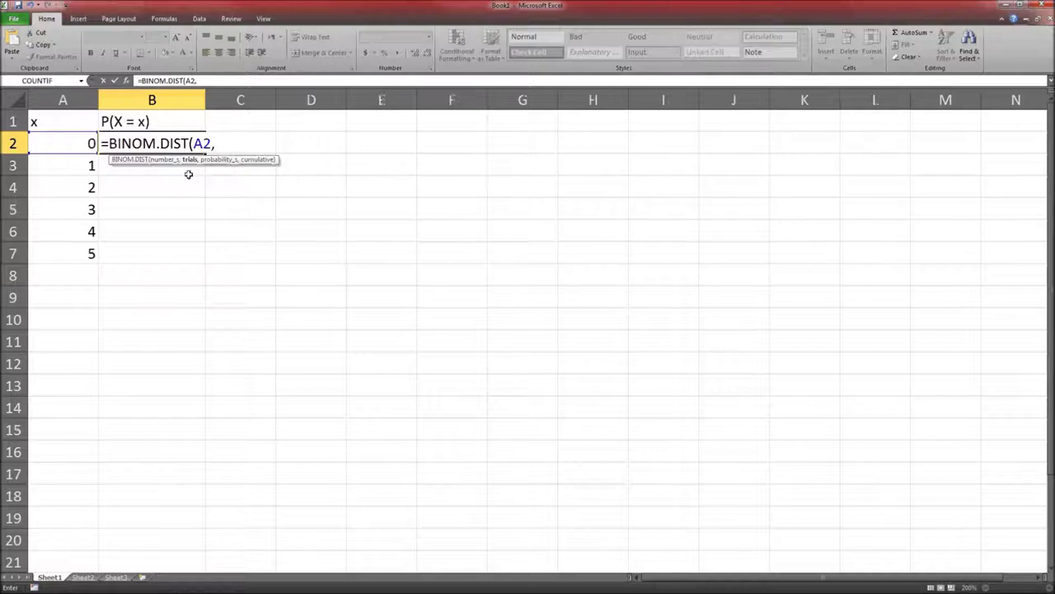
text(24,)
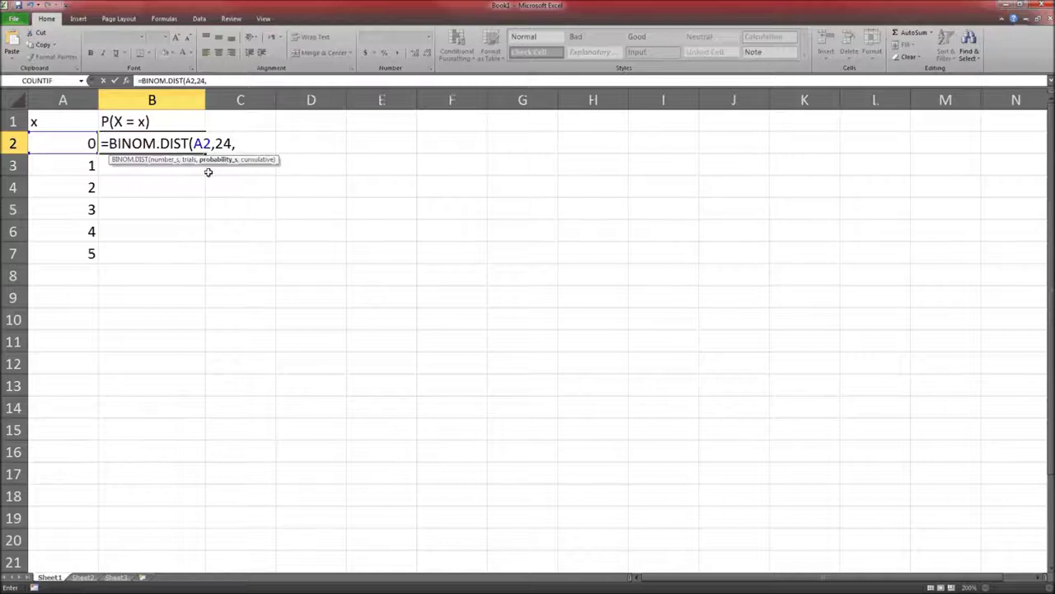
text(0.13,)
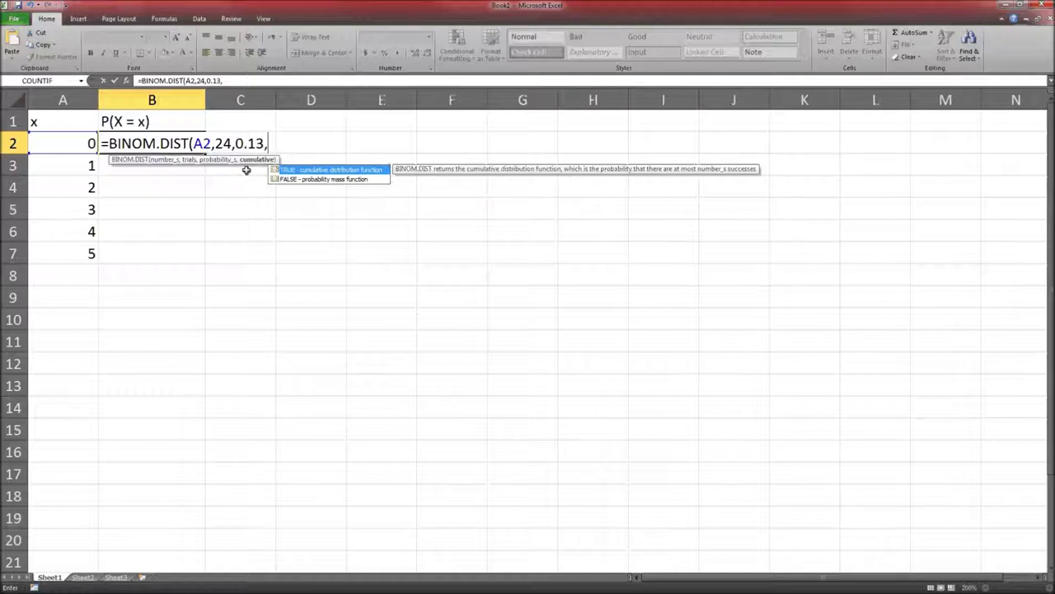
text(FALSE))
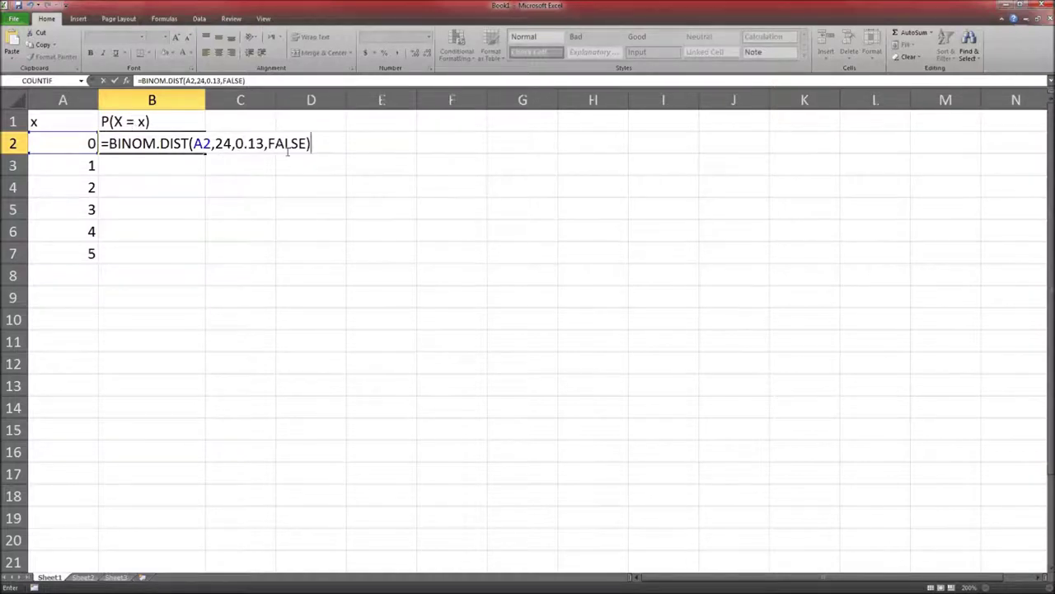
key(Return)
Copy the binomial formula from B2 to cells B3 through B7.
click(147, 144)
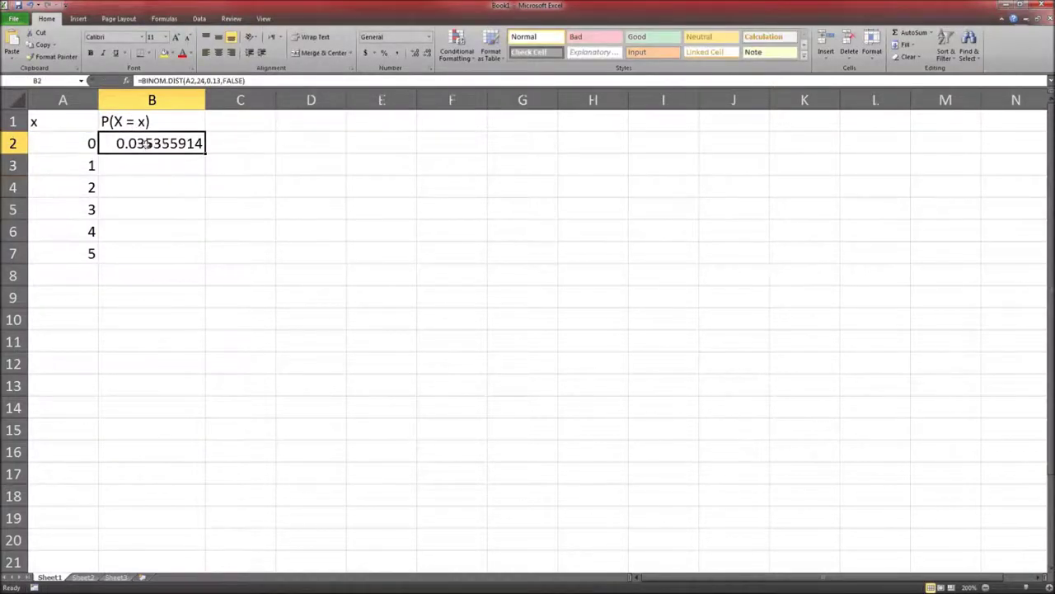
key(ctrl+c)
drag(152, 165, 160, 255)
key(ctrl+v)
click(217, 247)
click(201, 253)
key(Escape)
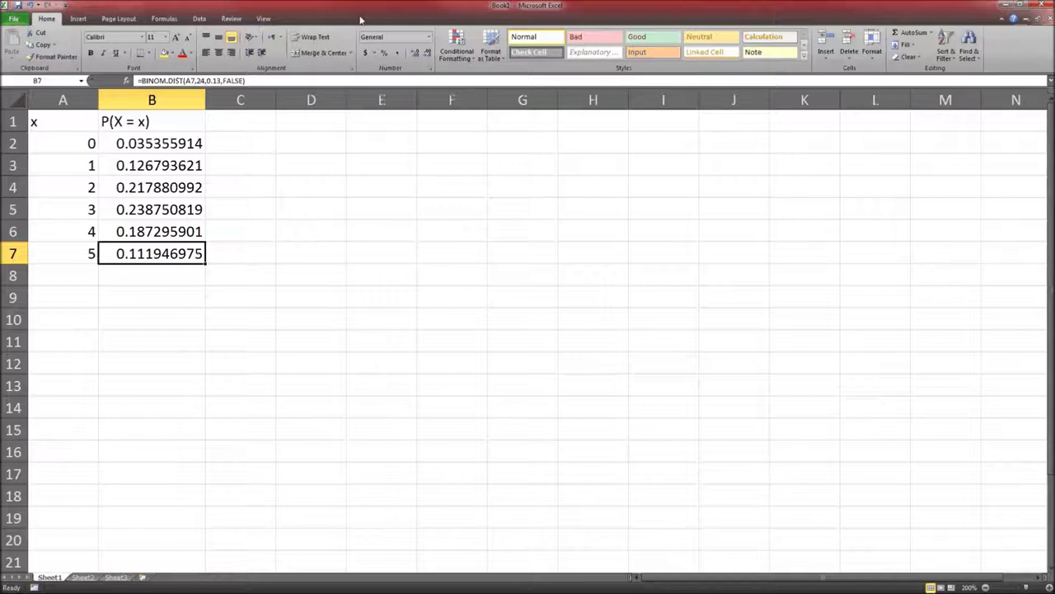
Resize the Excel window so the assignment's probability table stays visible beside it, and enter the header rounded in C1.
drag(361, 6, 490, 18)
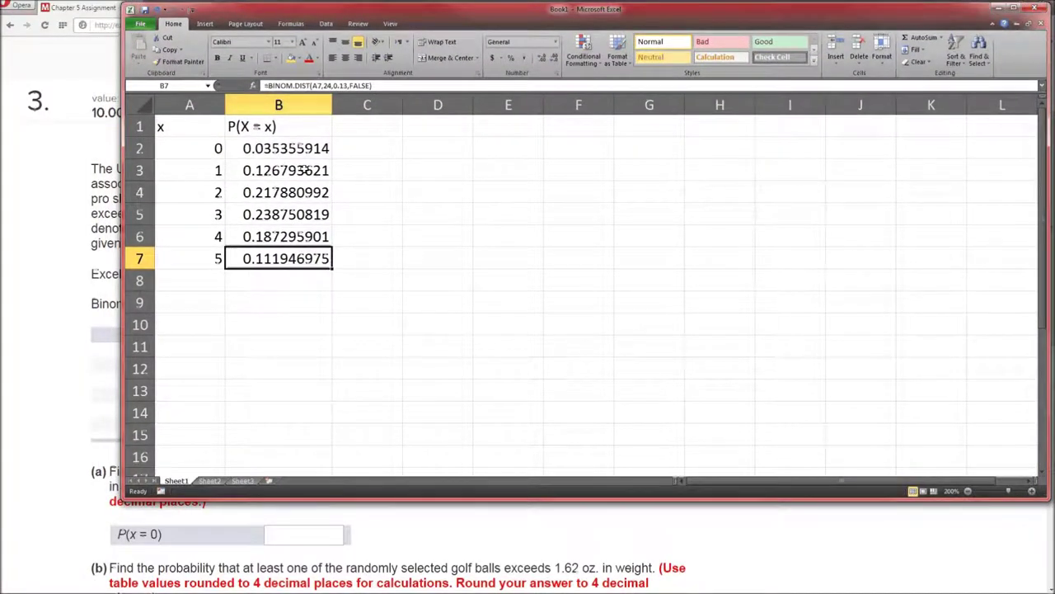
drag(124, 289, 334, 286)
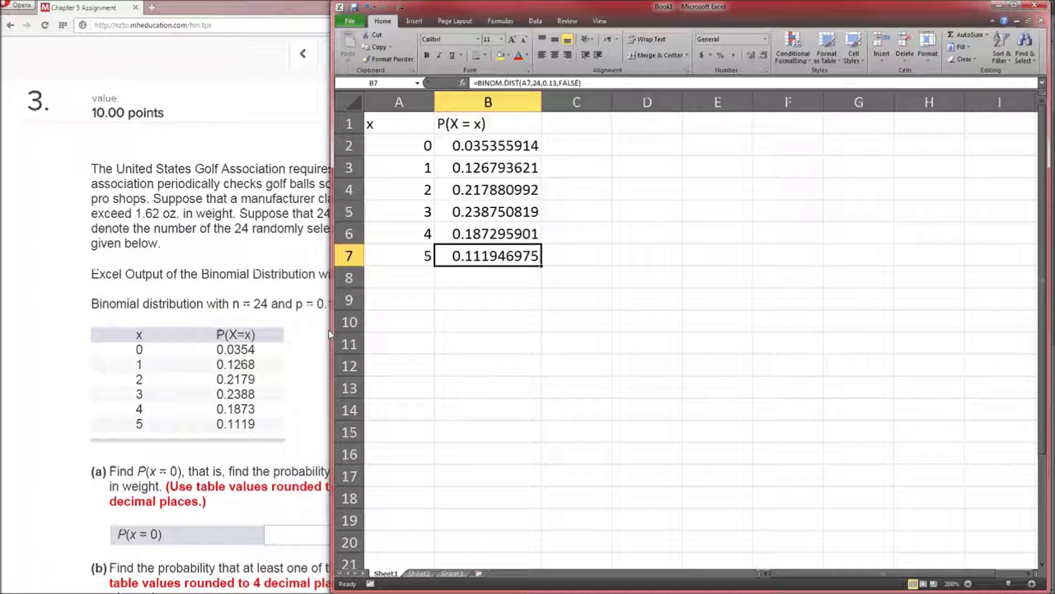
click(599, 123)
text(rounded))
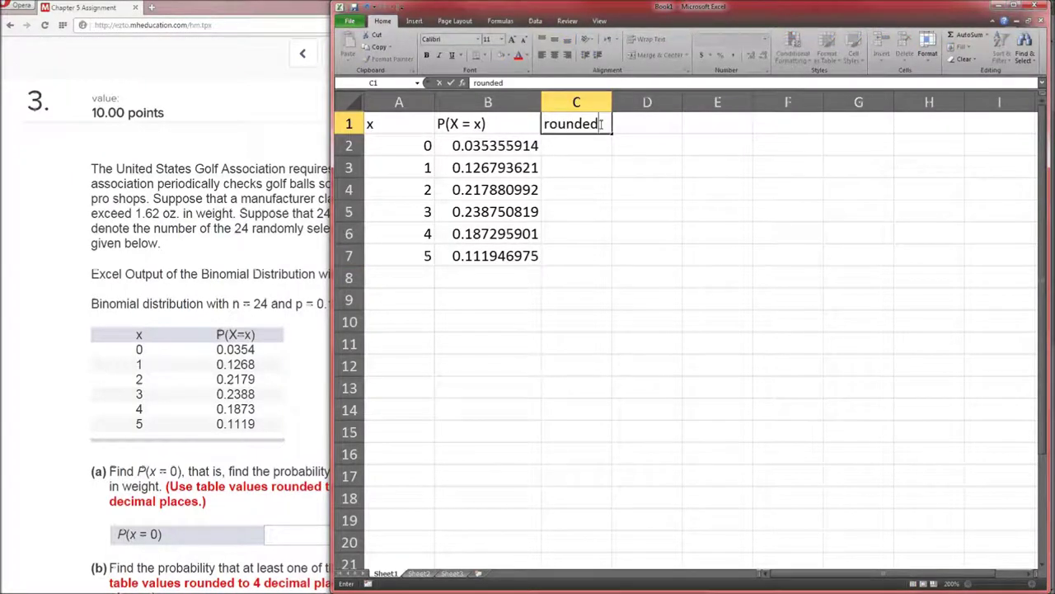
key(Return)
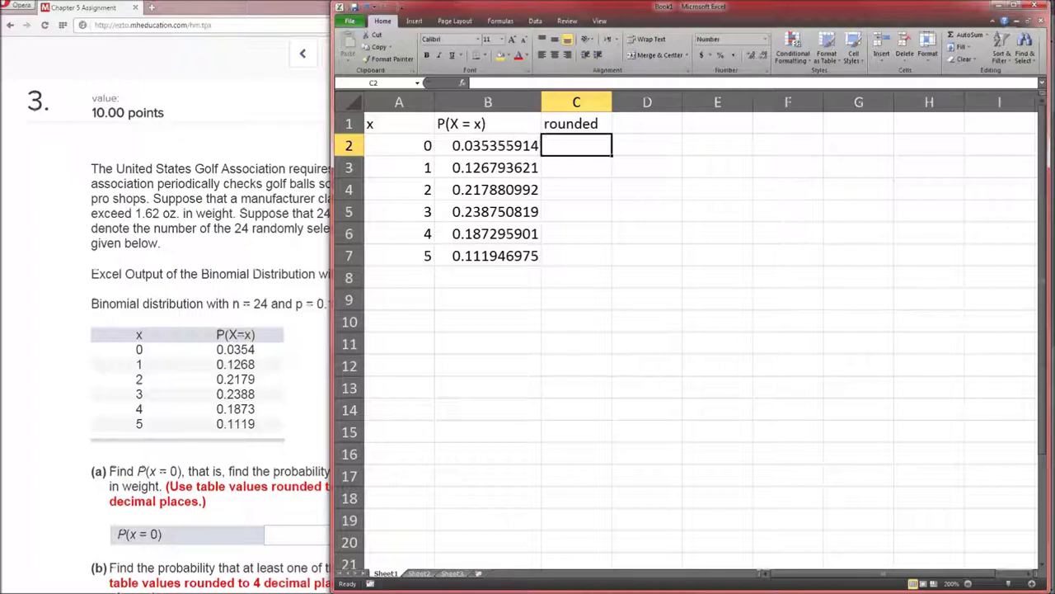
Round the probability in B2 to four decimals by entering =ROUND(B2,4) in C2.
text(=)
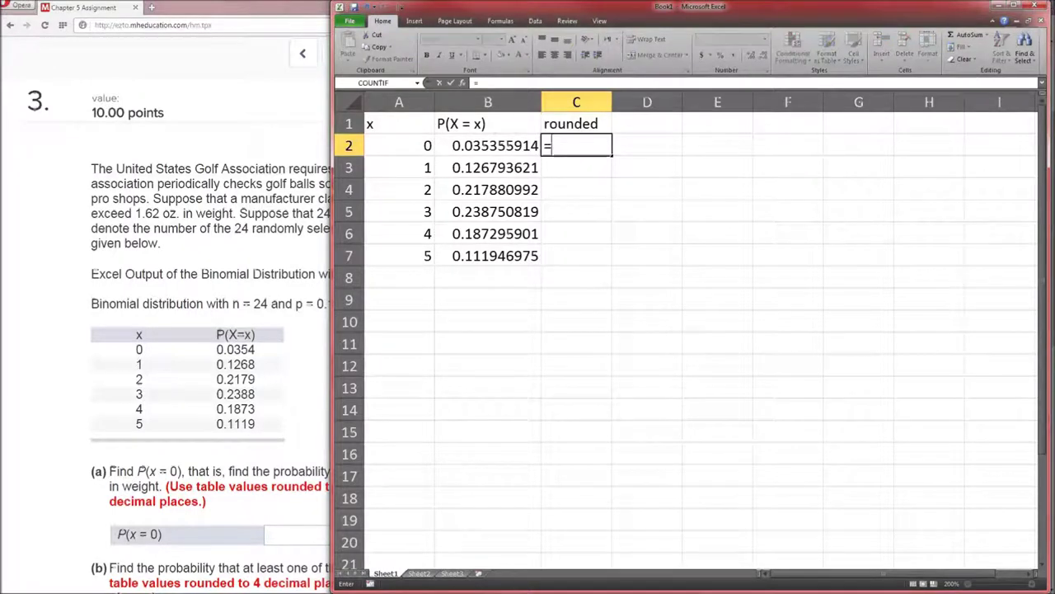
text(ROUND()
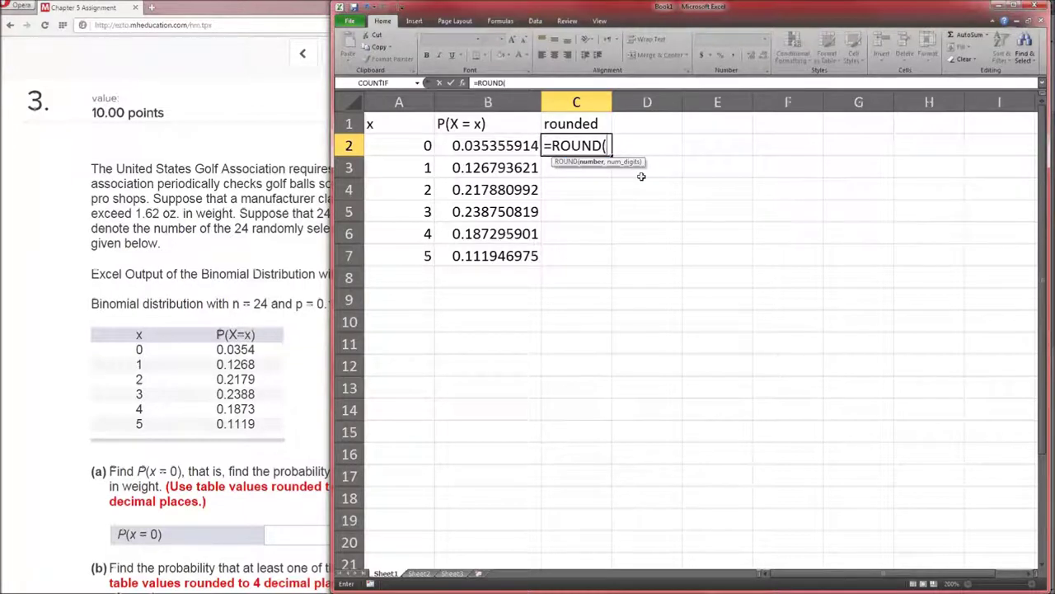
click(514, 154)
text(,)
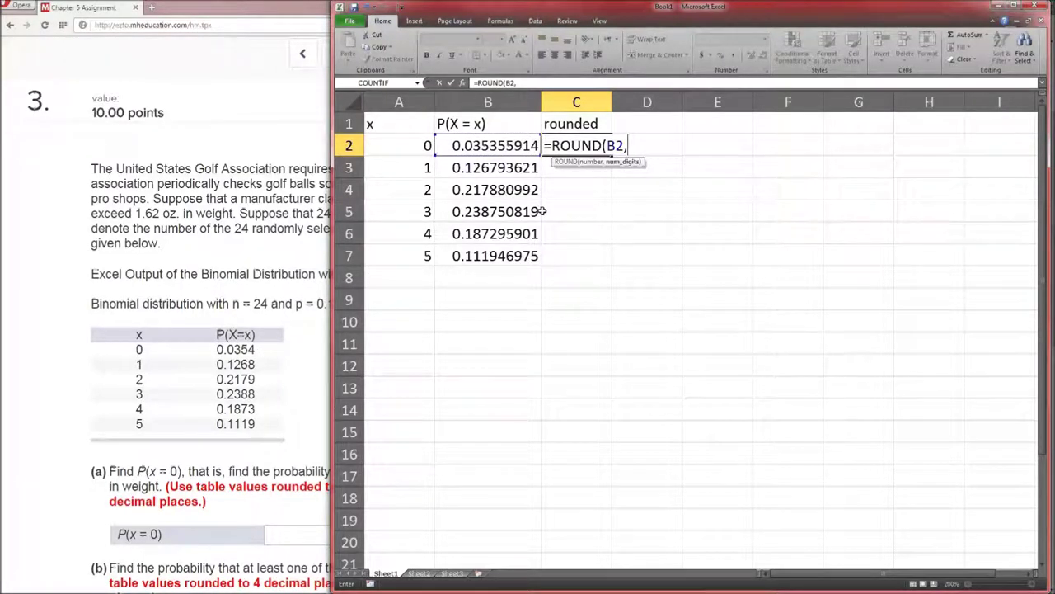
text(4))
key(Return)
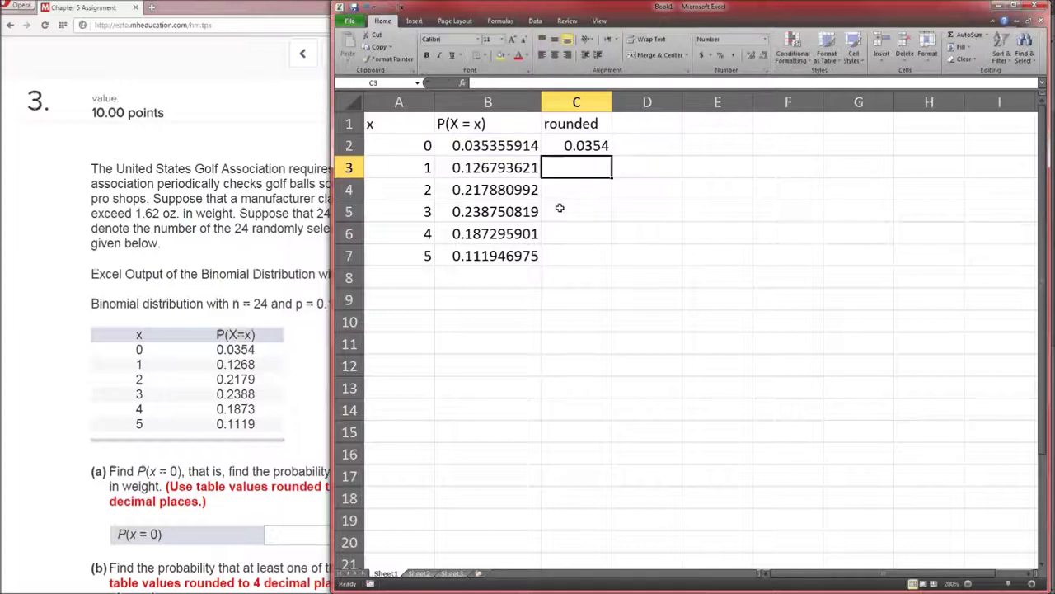
Fill the rounding formula from C2 down through C7 and compare the column with the assignment's table.
key(Up)
key(shift+Down)
key(shift+Down)
key(shift+Down)
key(shift+Down)
key(shift+Down)
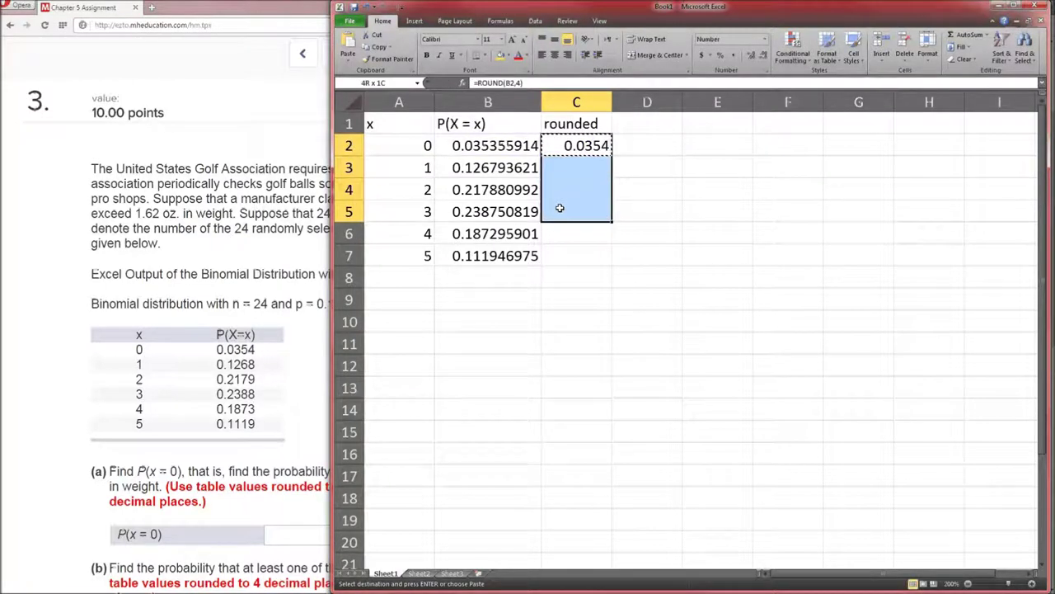
key(ctrl+d)
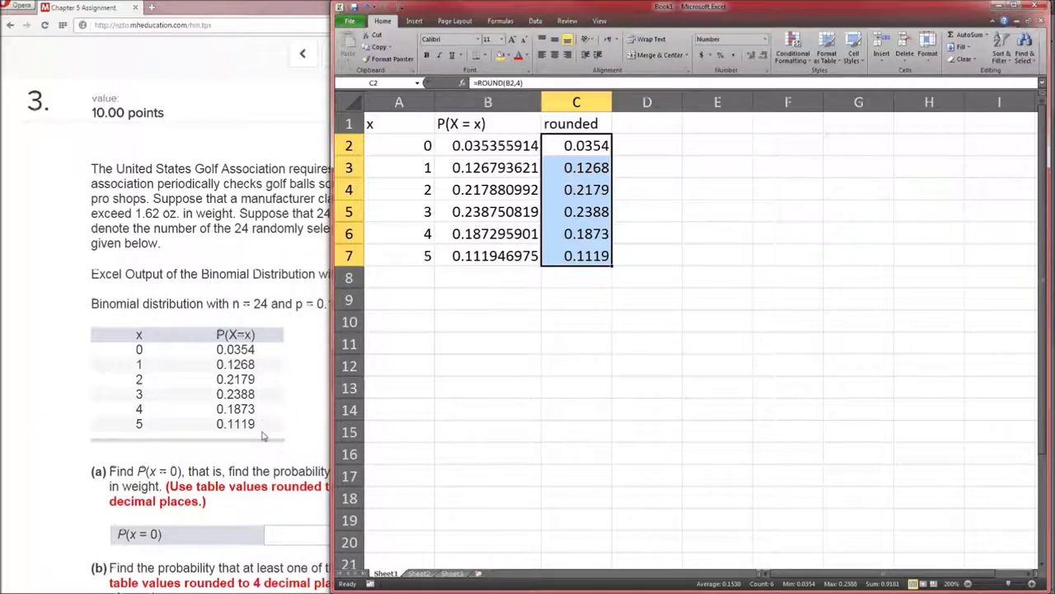
drag(577, 255, 576, 145)
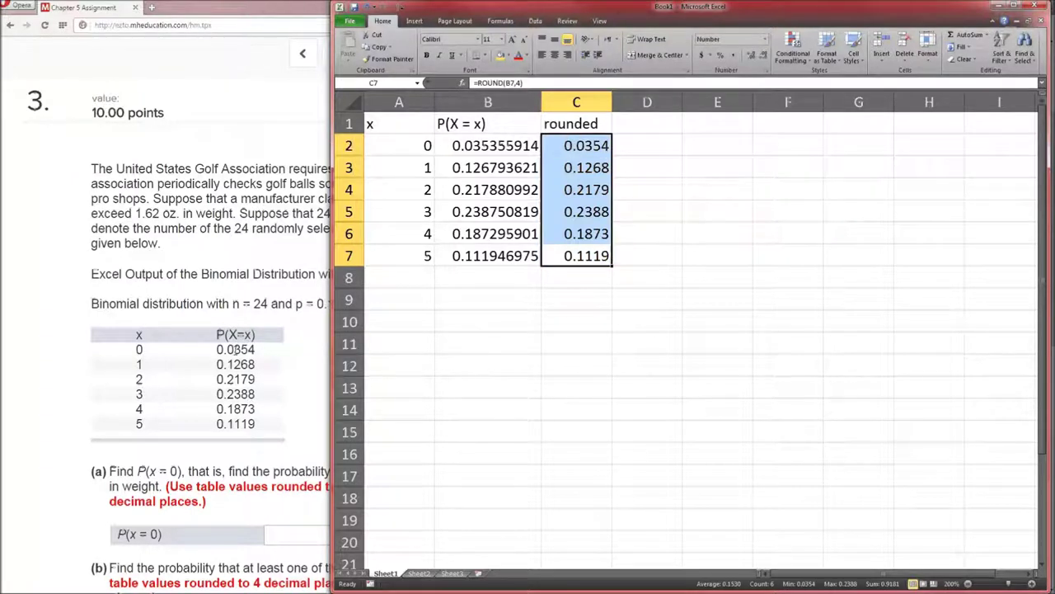
click(616, 283)
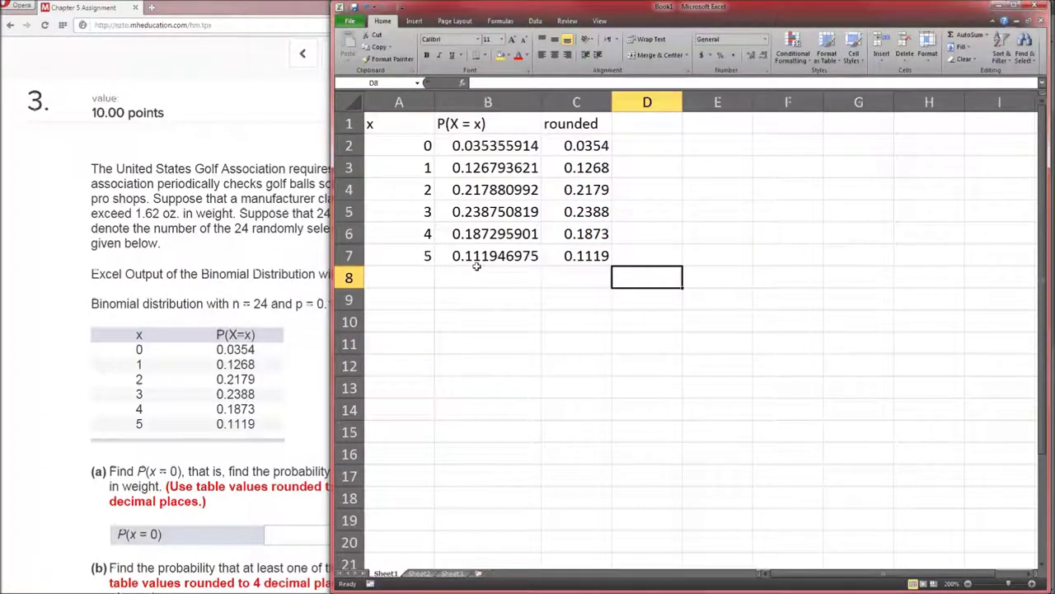
Extend the x column by entering the values 6 through 24 in cells A8 through A26.
click(421, 274)
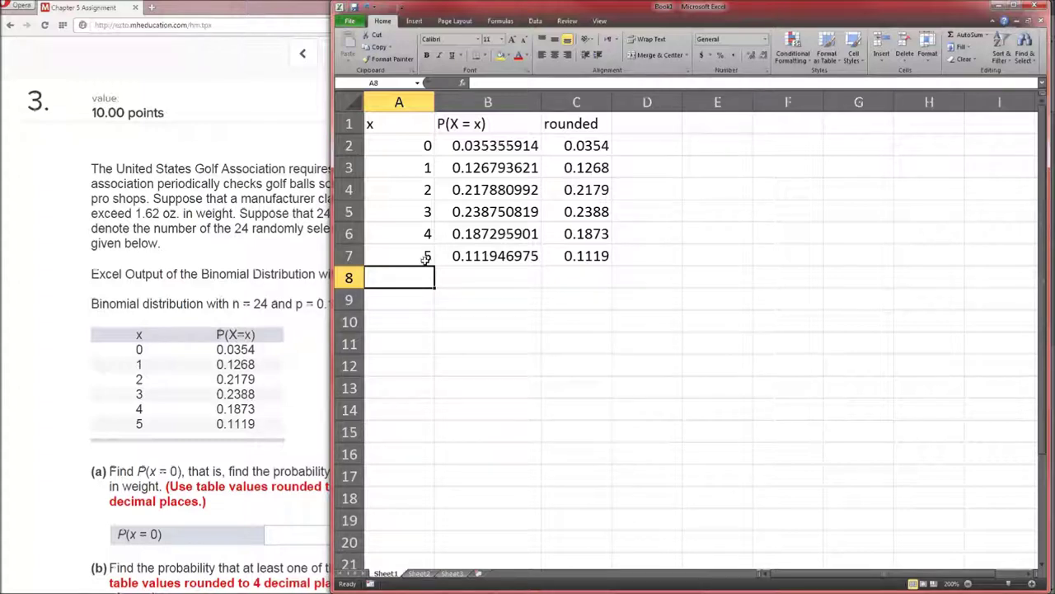
click(422, 256)
click(405, 278)
text(6)
key(Return)
text(7)
key(Return)
text(8)
key(Return)
text(9)
key(Return)
text(10)
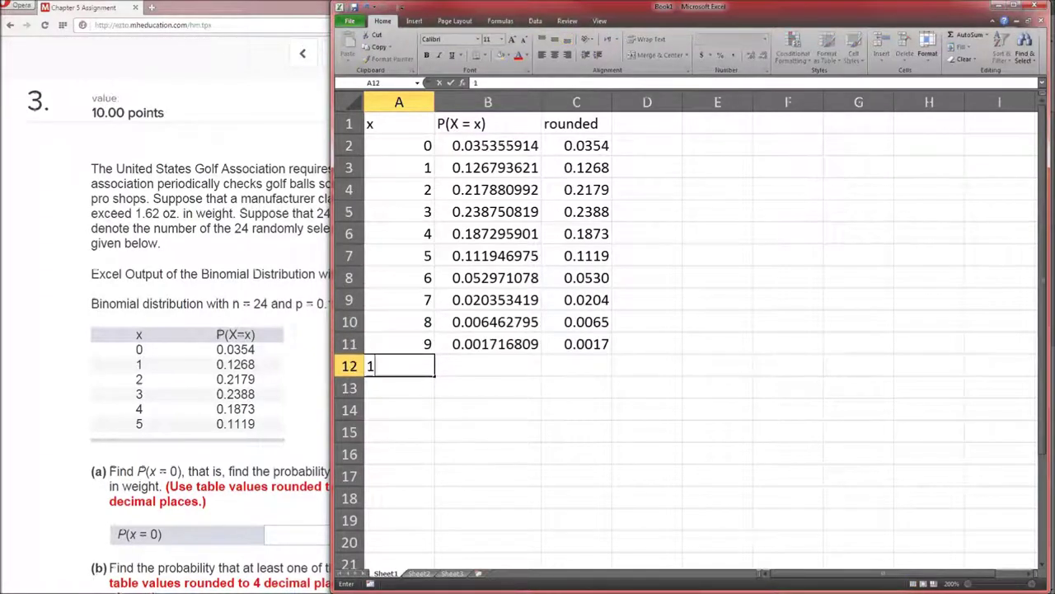
key(Return)
text(11)
key(Return)
text(12)
key(Return)
text(13)
key(Return)
text(14)
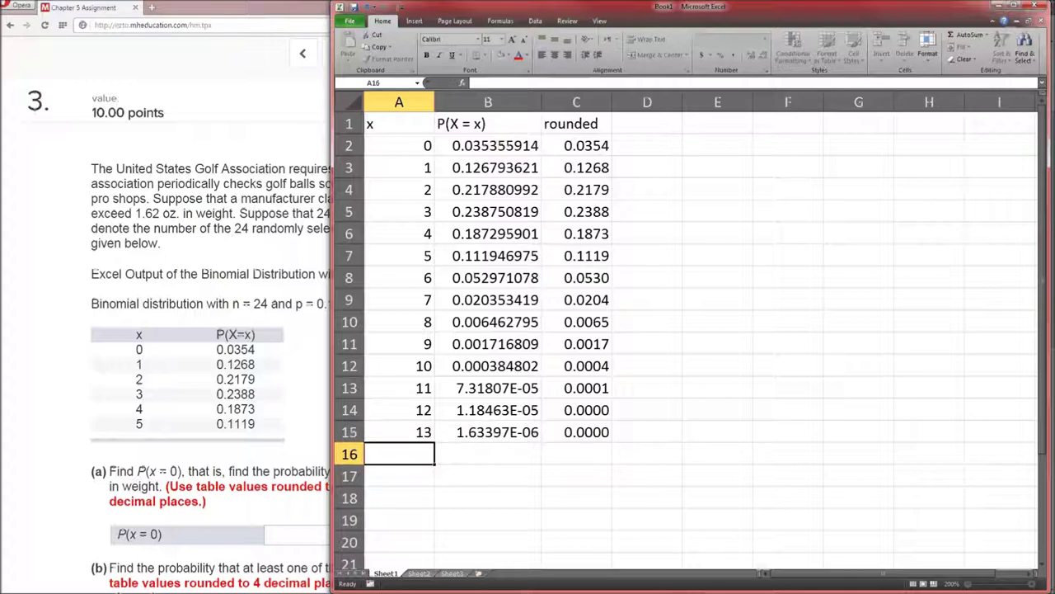
key(Return)
text(15)
key(Return)
text(16)
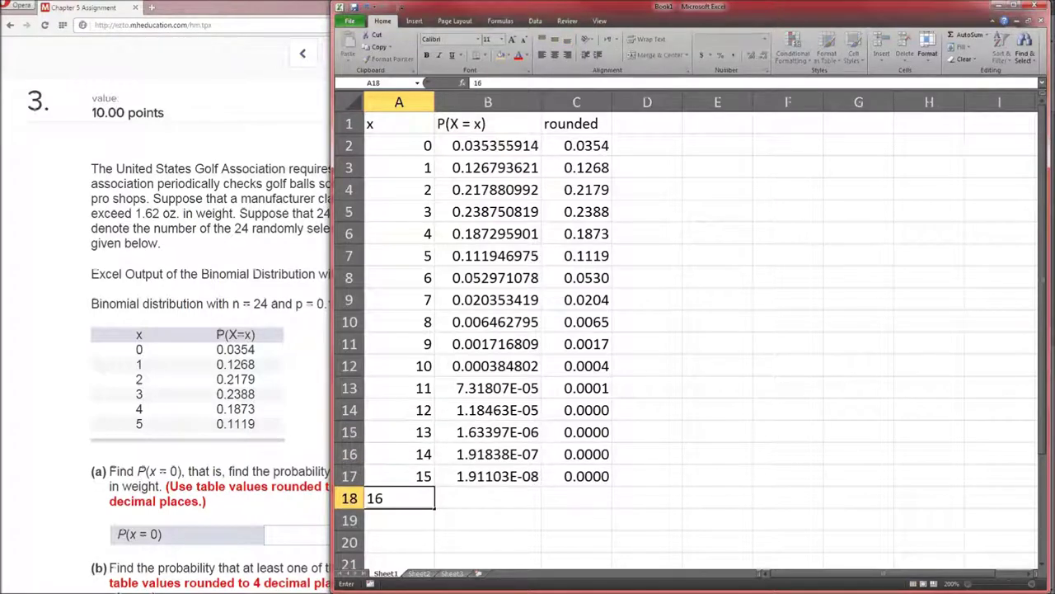
key(Return)
text(17)
key(Return)
text(18)
key(Return)
text(19)
key(Return)
text(20)
key(Return)
text(21)
key(Return)
text(22)
key(Return)
text(23)
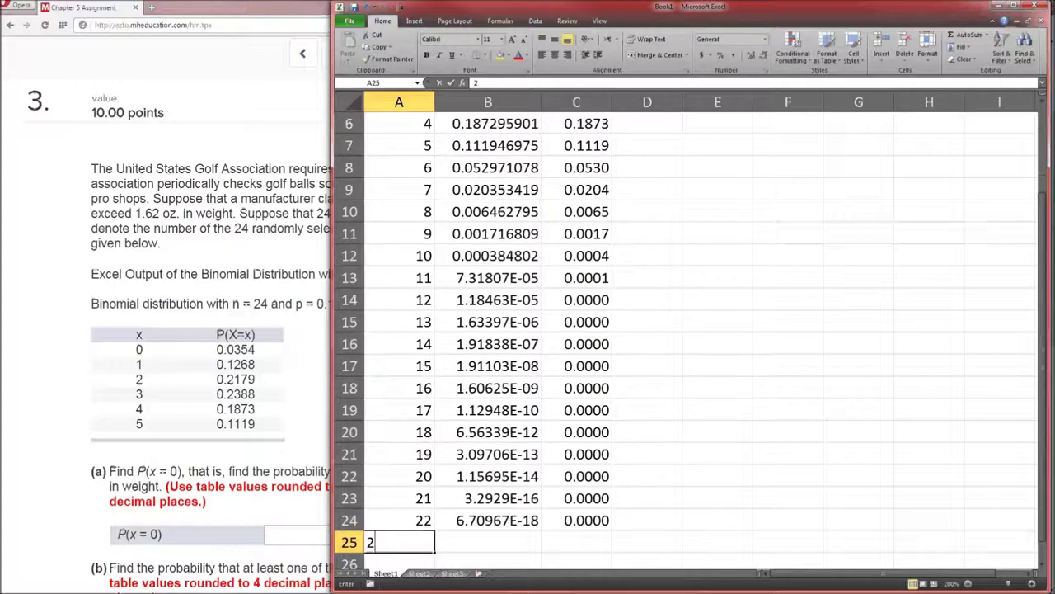
key(Return)
text(24)
key(Return)
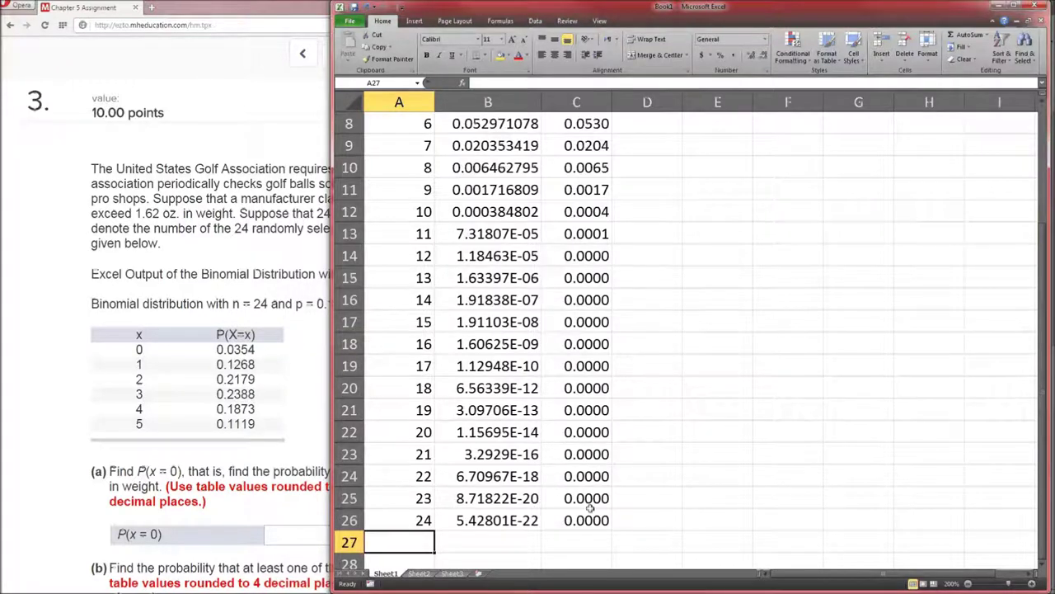
Switch to the Connect assignment in the browser and enter 0.0354 as the part (a) answer for P(x = 0).
scroll(591, 508, up, 3)
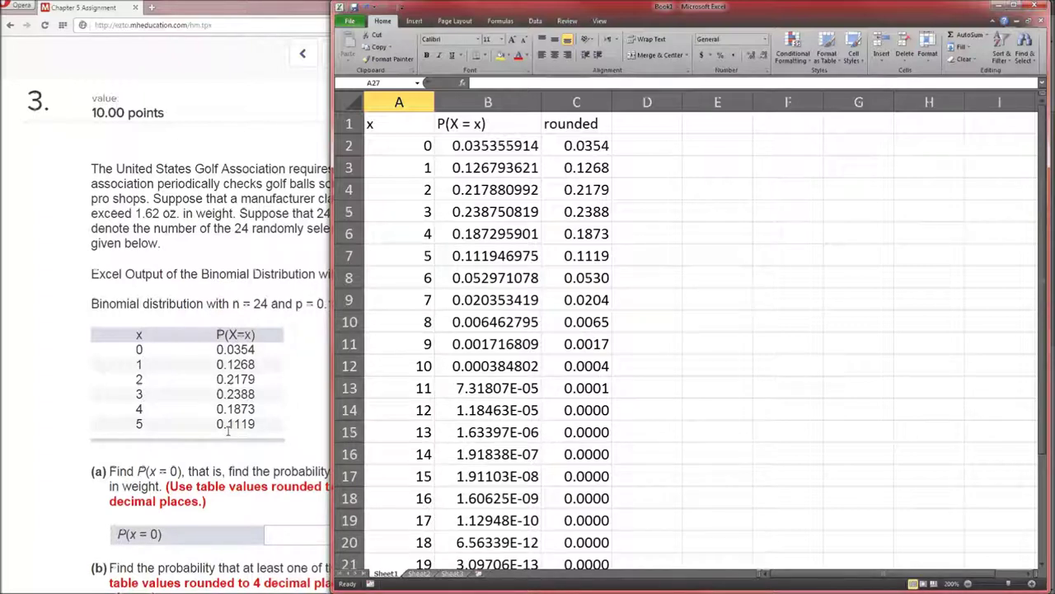
click(145, 444)
scroll(144, 444, down, 4)
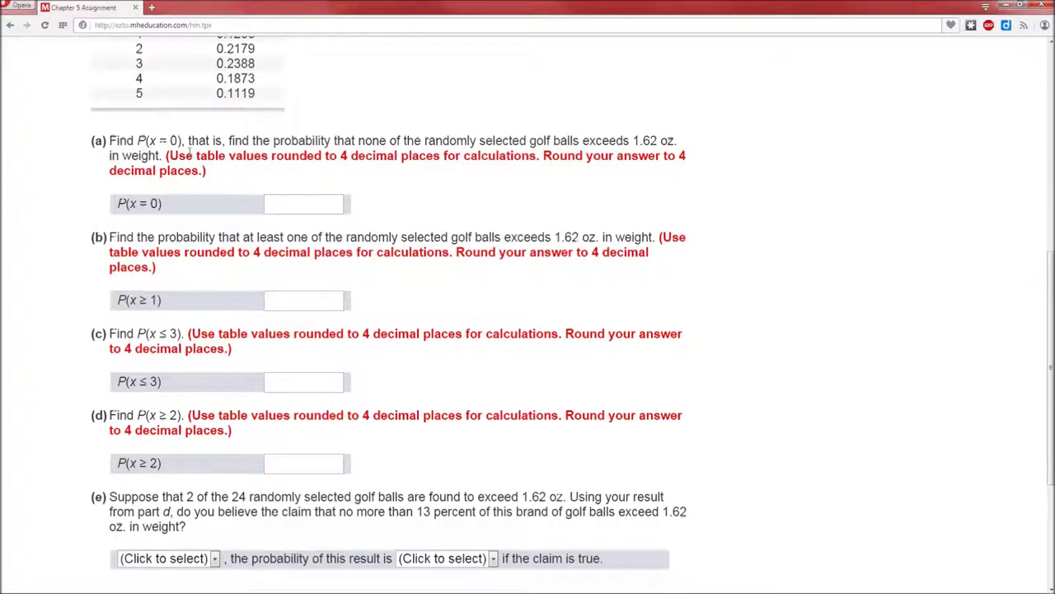
scroll(173, 153, up, 1)
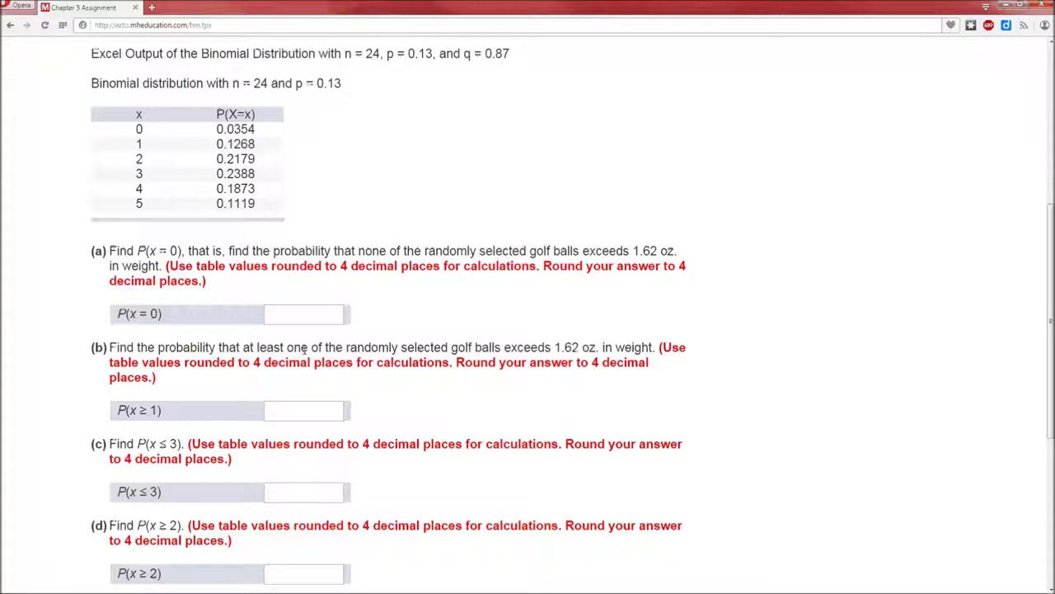
click(311, 317)
text(0.0354)
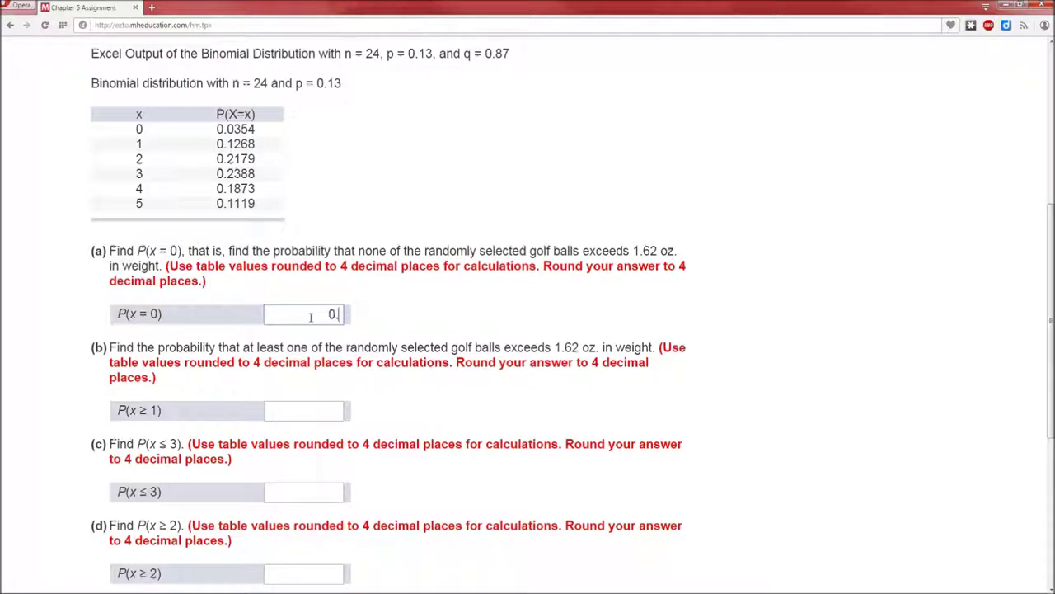
click(396, 320)
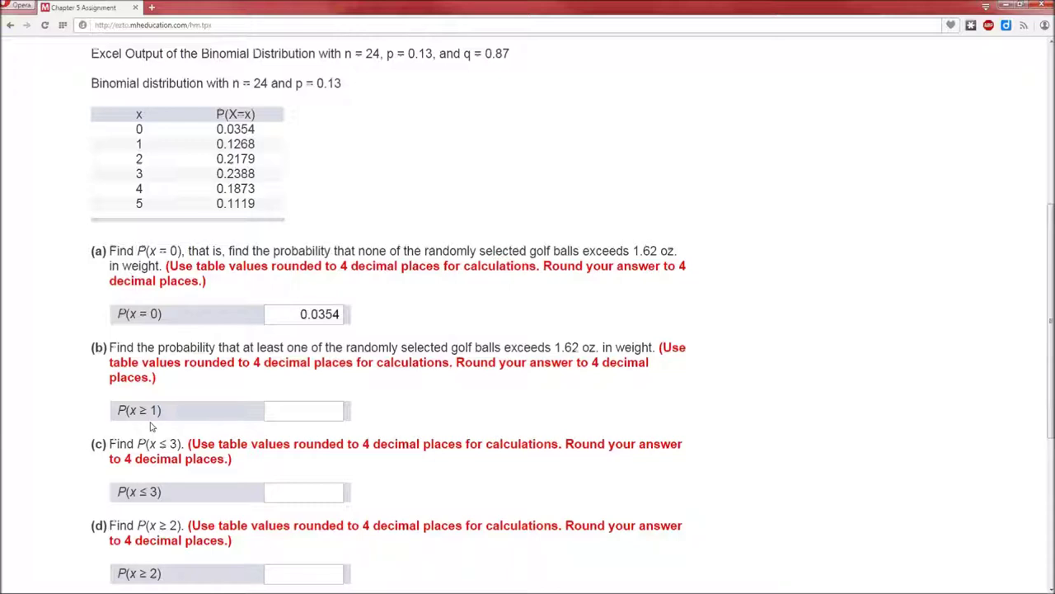
Switch to Excel and select C3 through C26 to read the sum of the rounded probabilities for x ≥ 1.
key(alt+Tab)
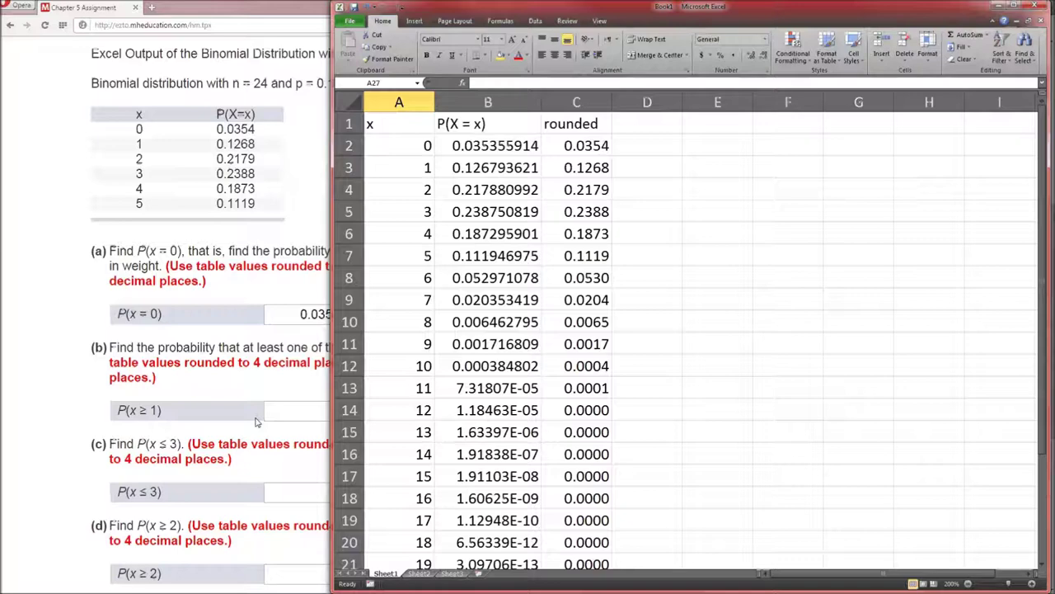
click(567, 168)
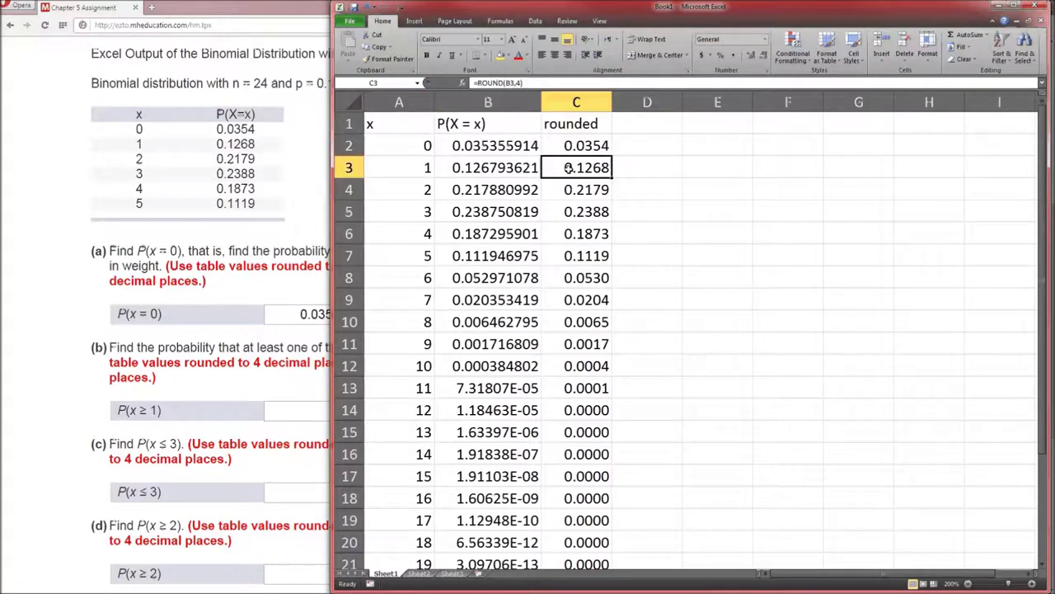
scroll(577, 285, down, 6)
shift+click(586, 280)
scroll(697, 339, up, 6)
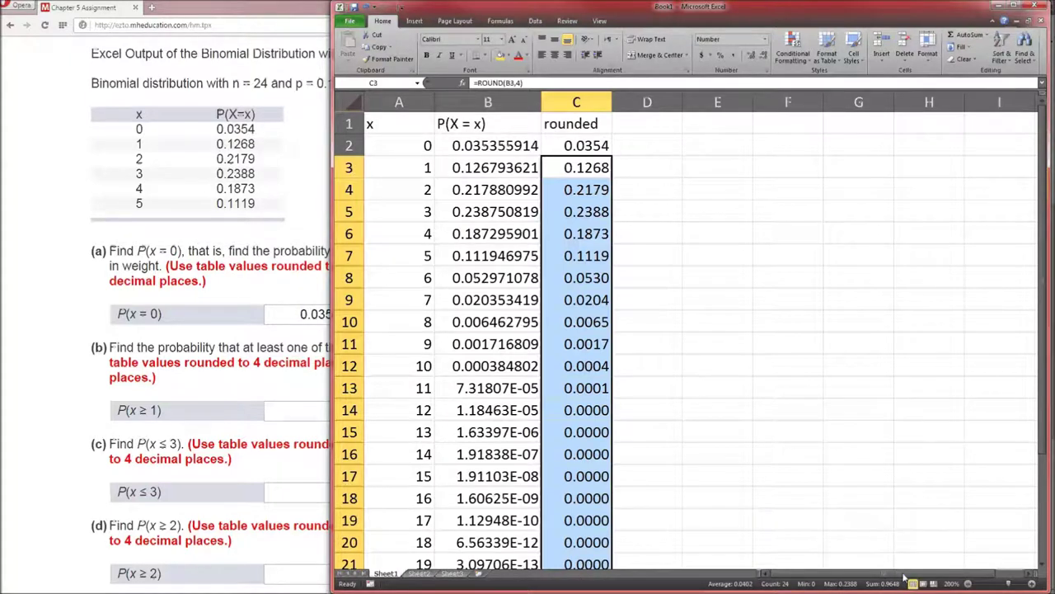
Return to the Connect assignment and enter 0.9648 as the part (b) answer for P(x ≥ 1).
click(311, 413)
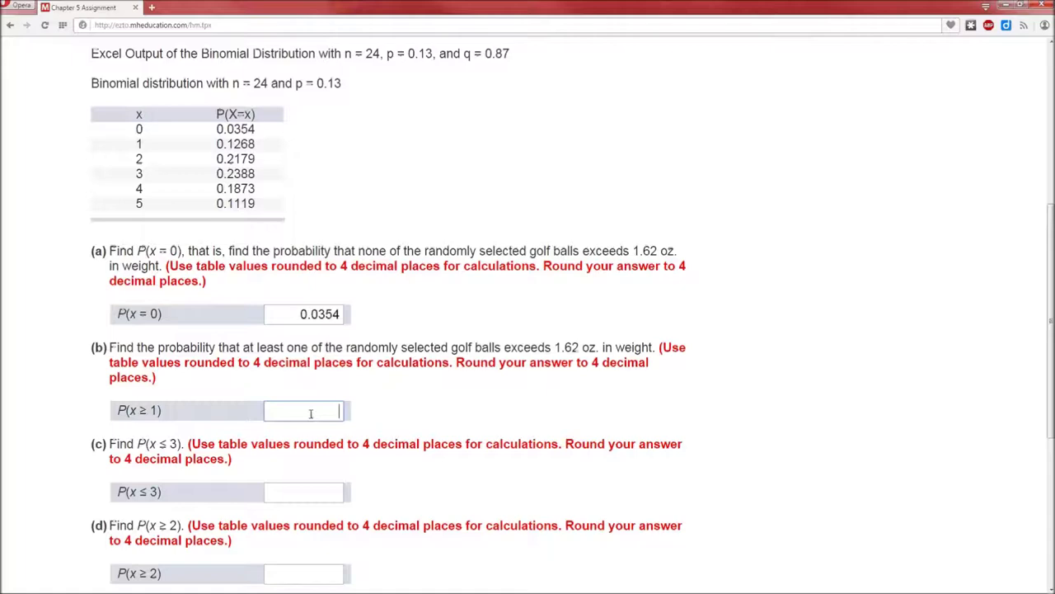
key(alt+Tab)
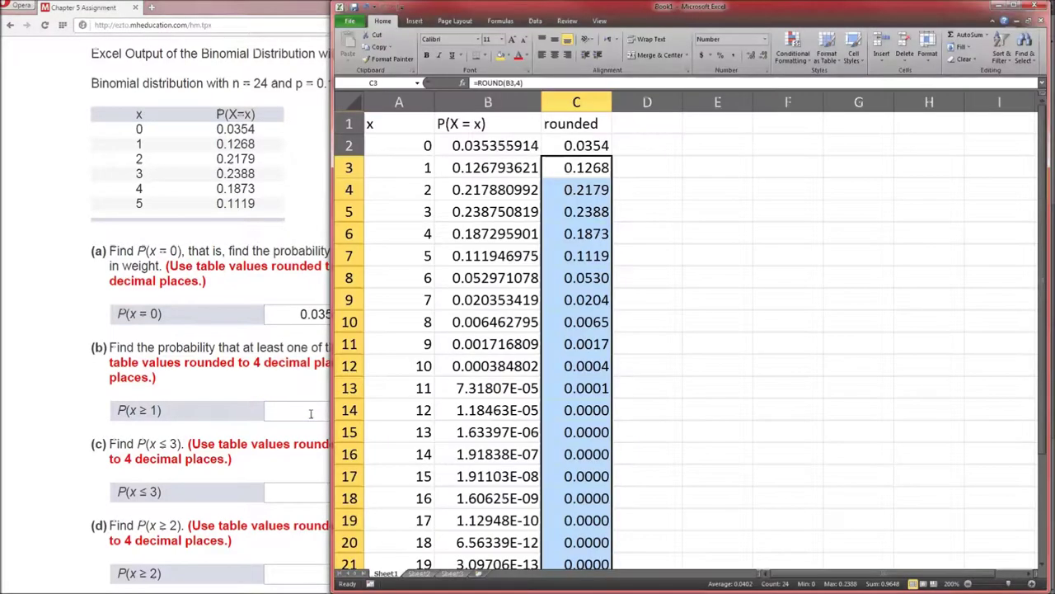
click(310, 413)
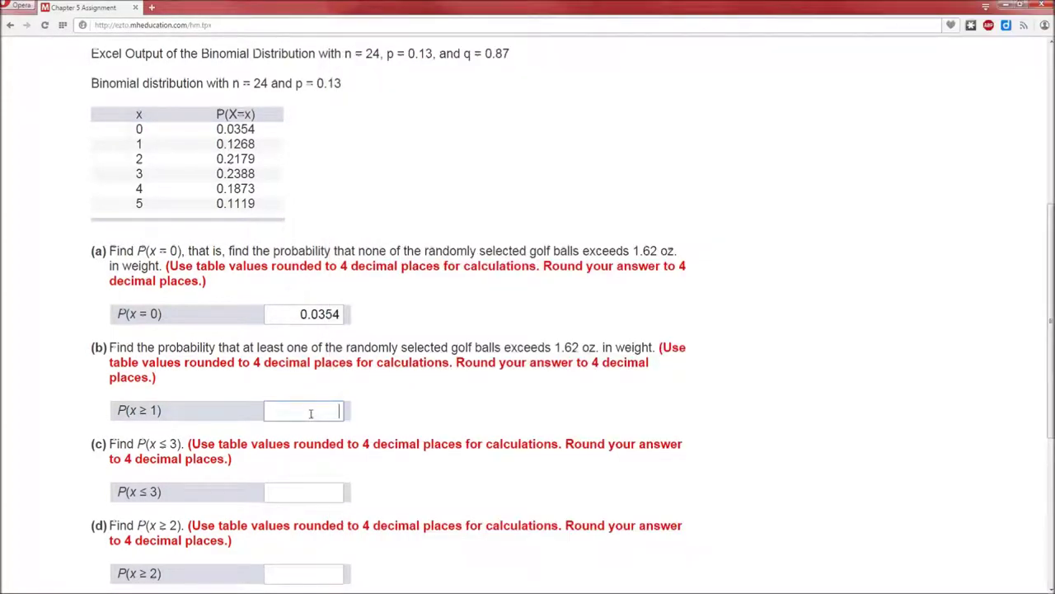
text(0.9648)
click(386, 415)
Change the part (b) answer for P(x ≥ 1) to 0.9646.
drag(332, 411, 339, 410)
text(6)
click(370, 410)
Sum C2 through C5 by selecting them in Excel, and enter 0.6189 in the assignment as the part (c) answer for P(x ≤ 3).
key(alt+Tab)
drag(569, 150, 569, 211)
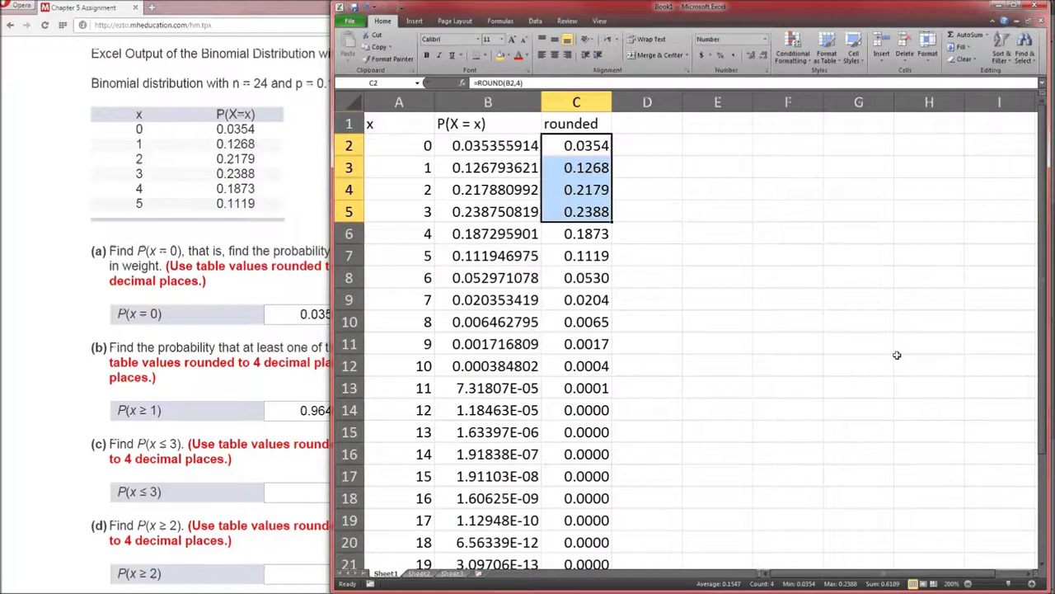
click(276, 491)
text(0.6189)
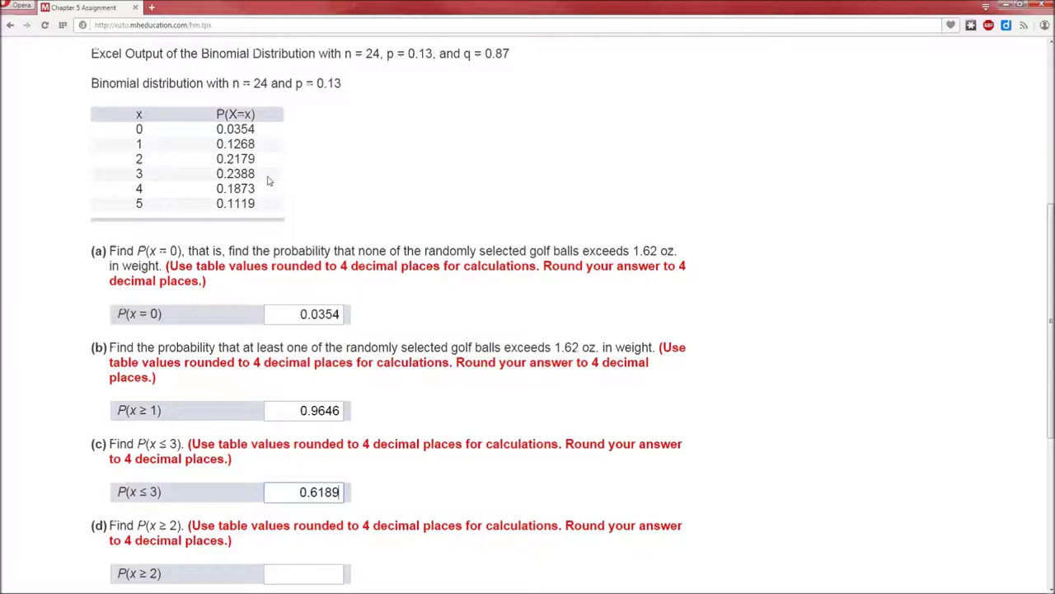
Sum C4 through C26 by selecting them in Excel, and enter 0.8380 in the assignment as the part (d) answer for P(x ≥ 2).
click(272, 574)
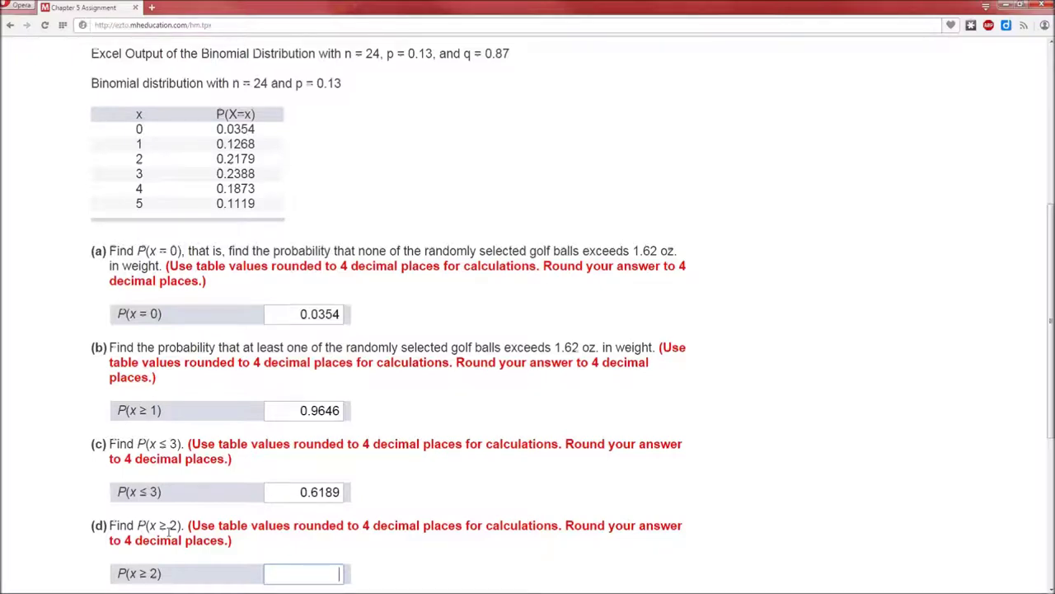
key(alt+Tab)
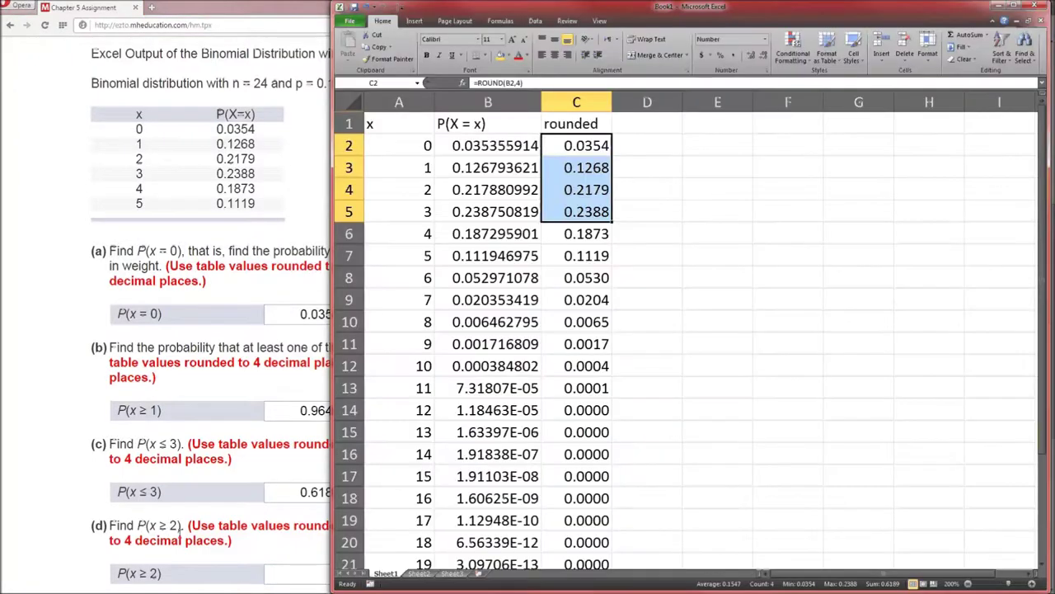
click(577, 190)
scroll(581, 396, down, 4)
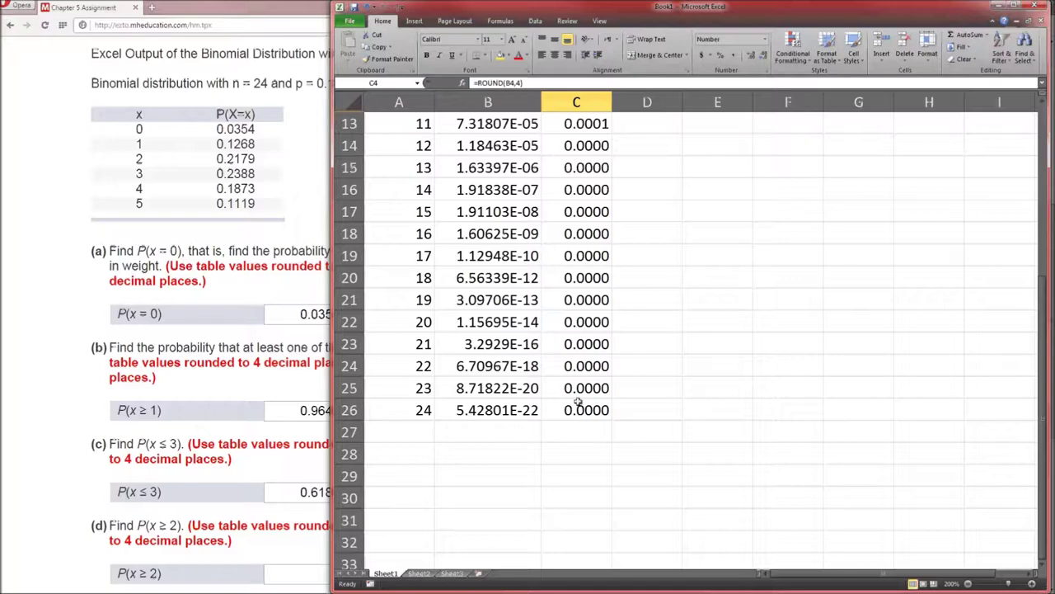
shift+click(579, 404)
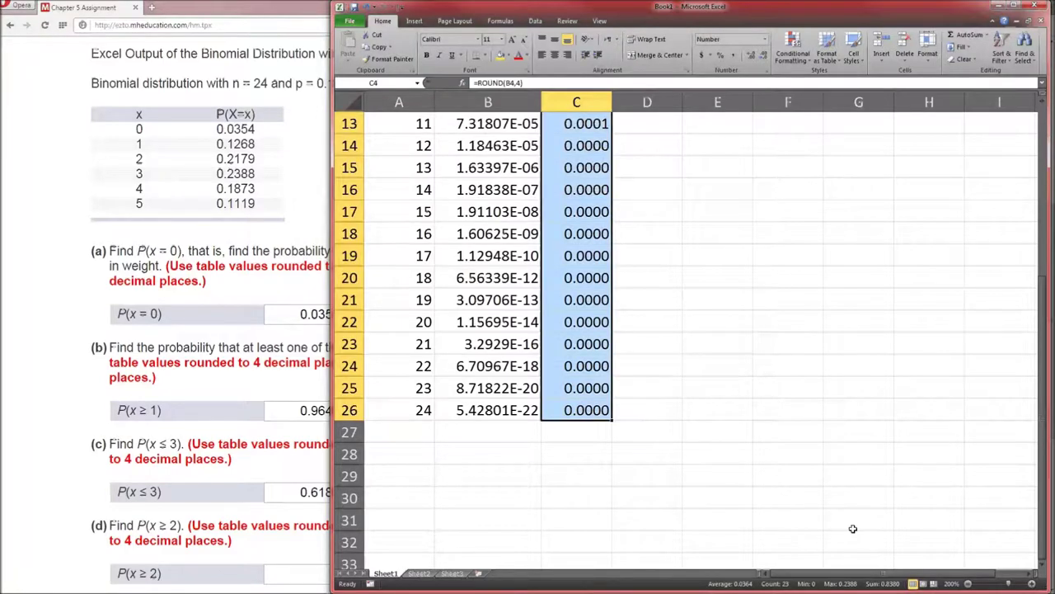
click(286, 575)
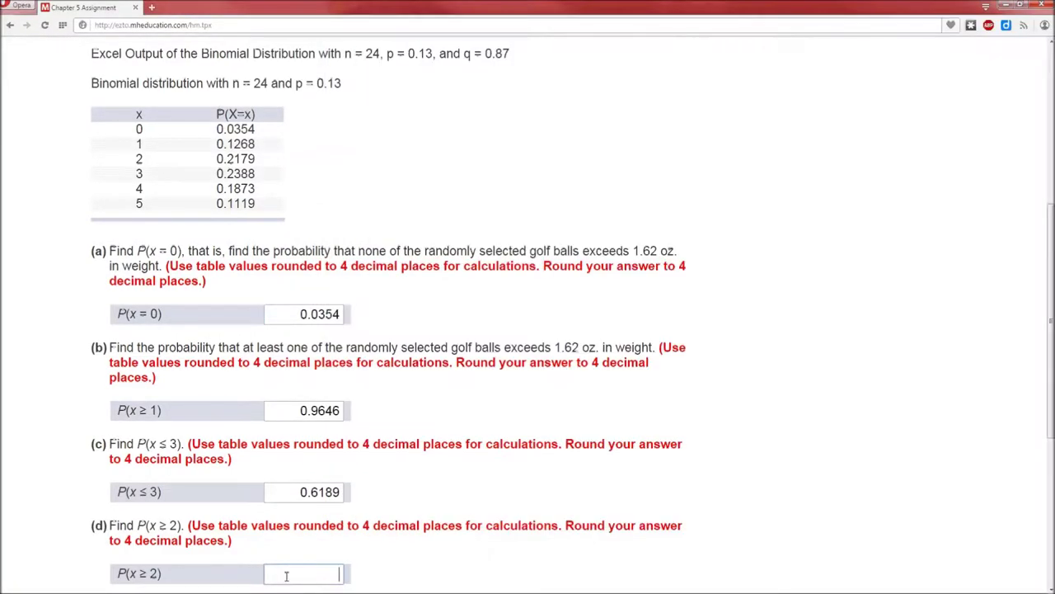
text(0.8380)
click(383, 576)
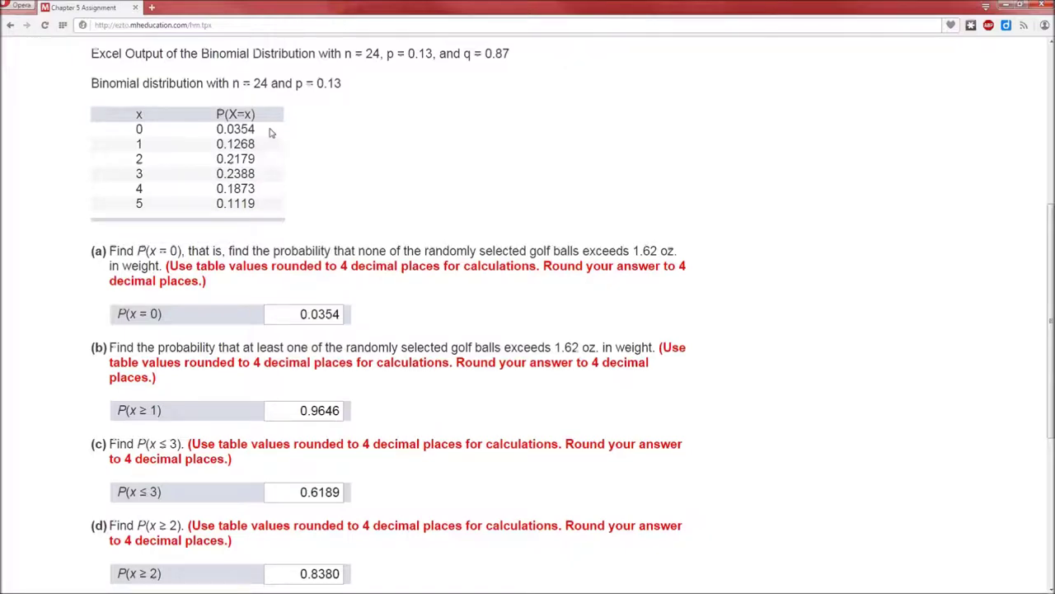
Sum C2 and C3 by selecting them in Excel, and use the complement to change the assignment's P(x ≥ 2) answer to 0.8378.
key(alt+Tab)
click(507, 256)
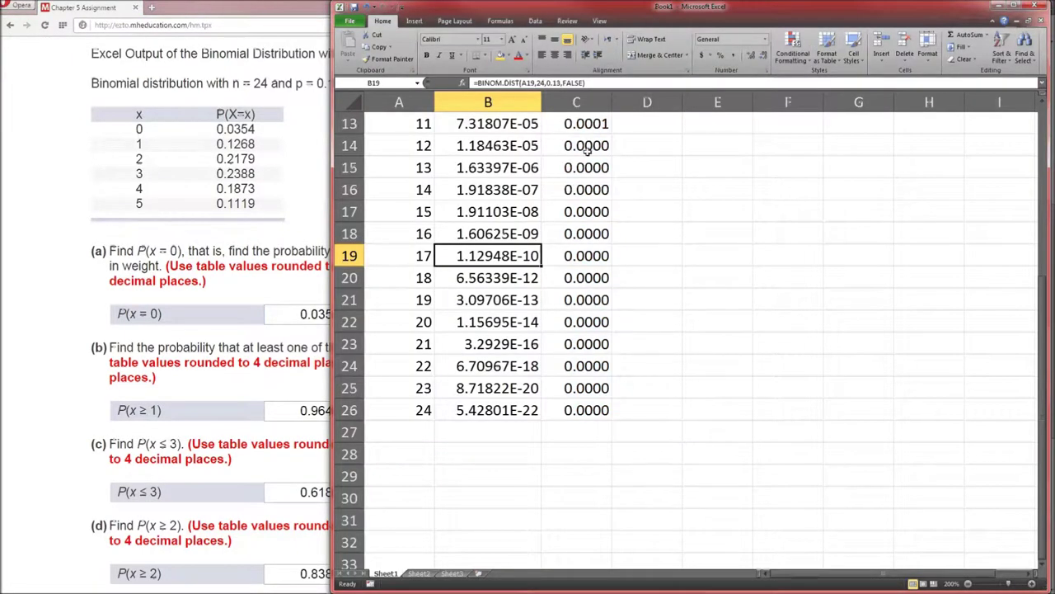
scroll(587, 148, up, 4)
drag(586, 145, 586, 163)
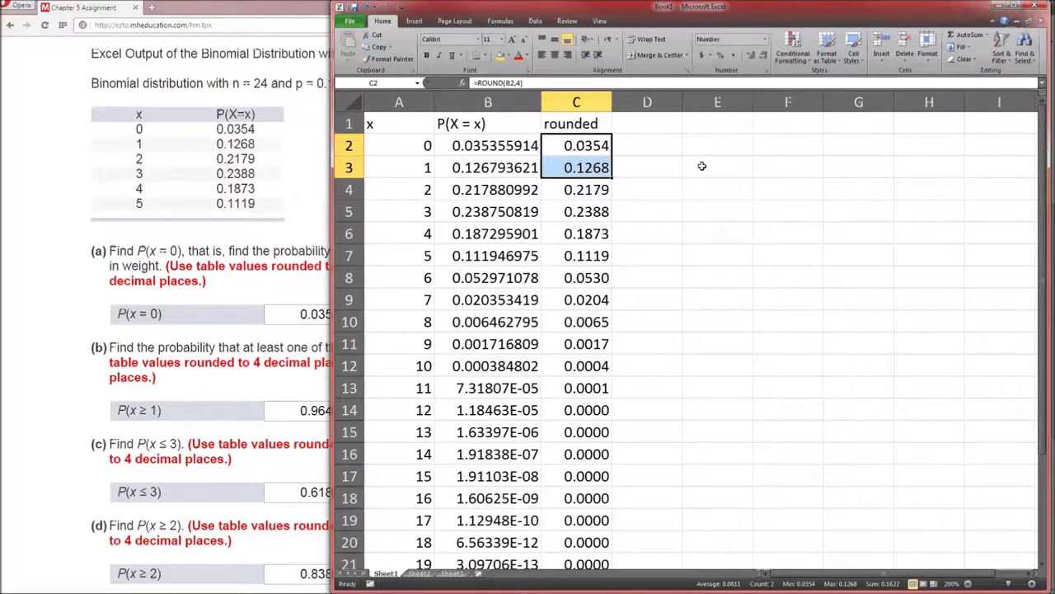
key(alt+Tab)
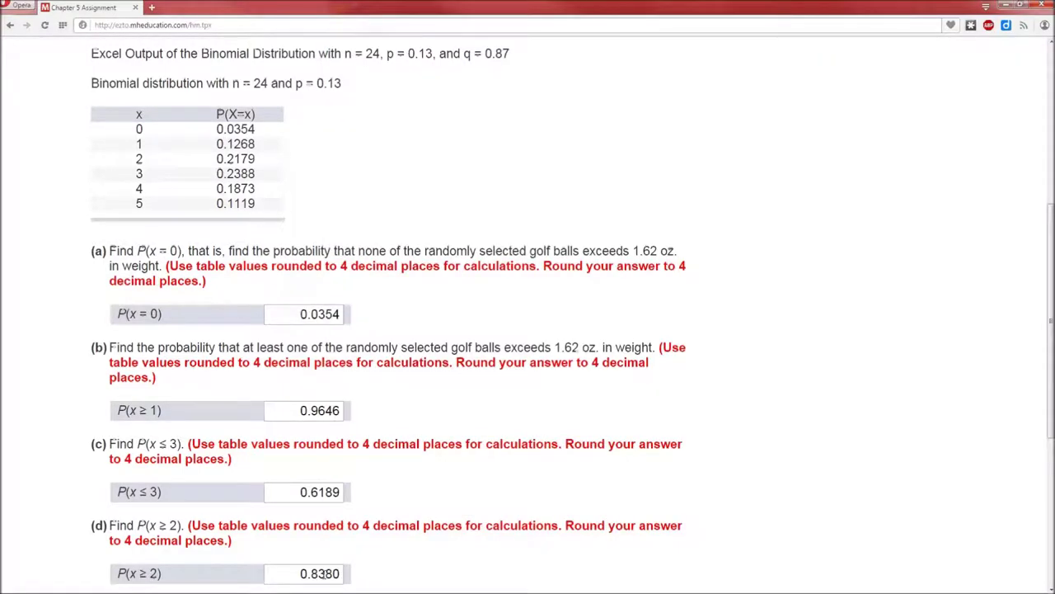
drag(325, 573, 339, 574)
text(78)
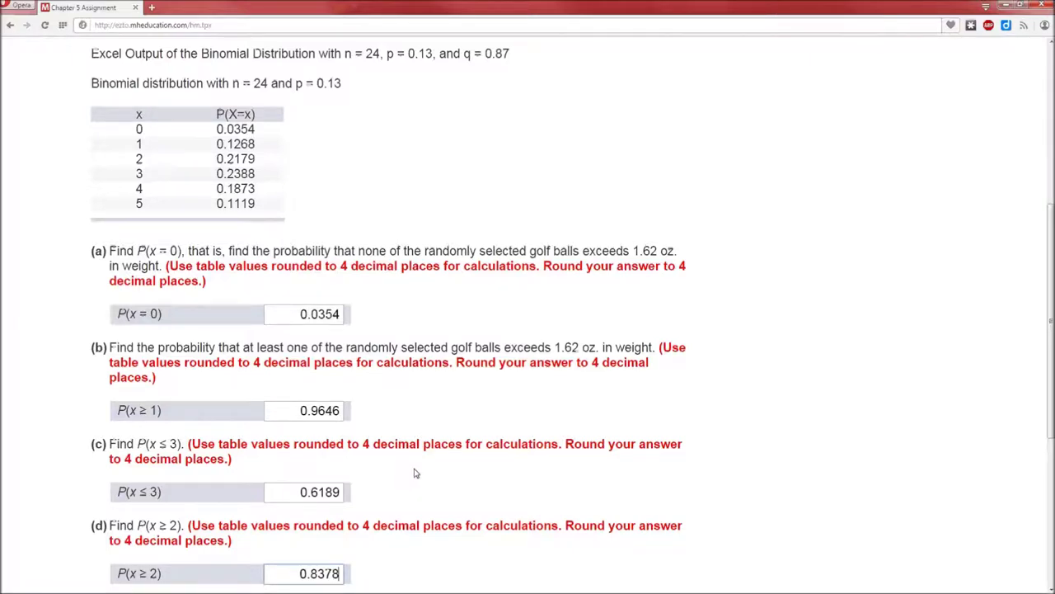
Answer part (e) by choosing Yes for believing the claim and large for the probability of the result.
scroll(415, 472, down, 2)
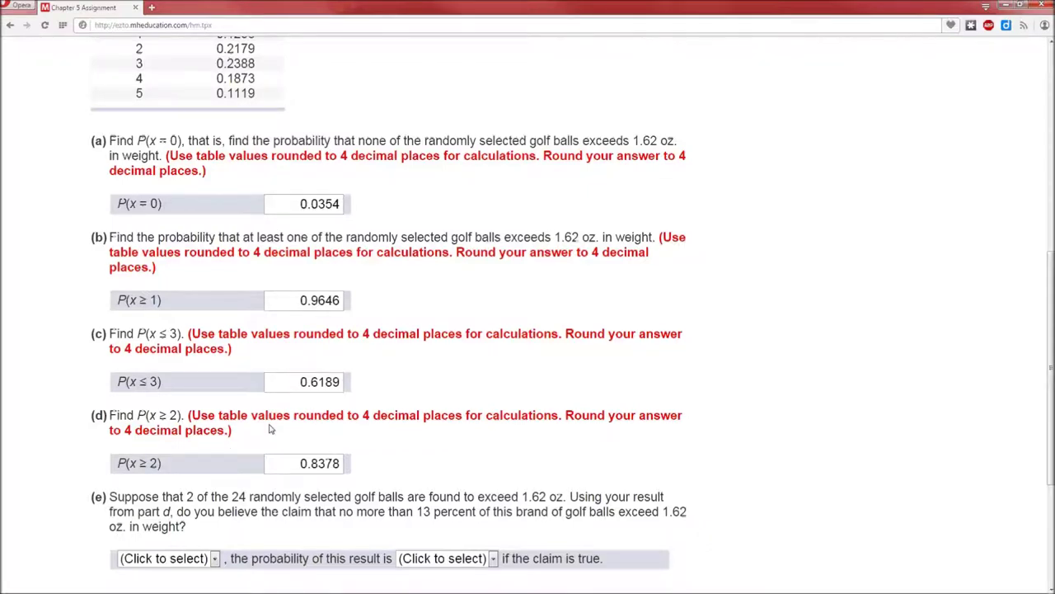
key(alt+Tab)
key(alt+Tab)
scroll(243, 76, up, 2)
scroll(243, 80, down, 2)
scroll(276, 430, down, 3)
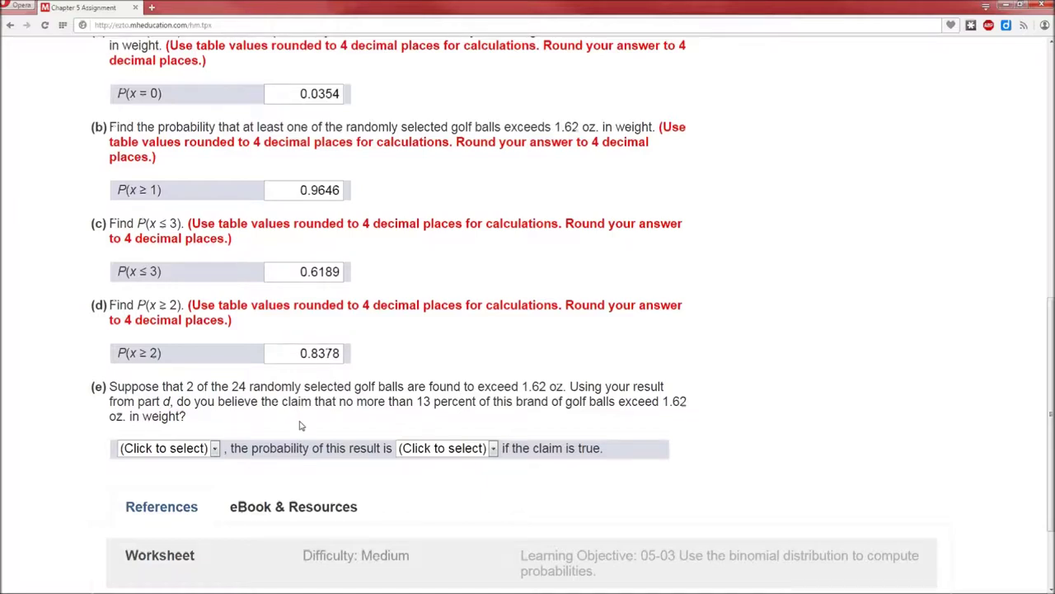
click(201, 452)
click(195, 495)
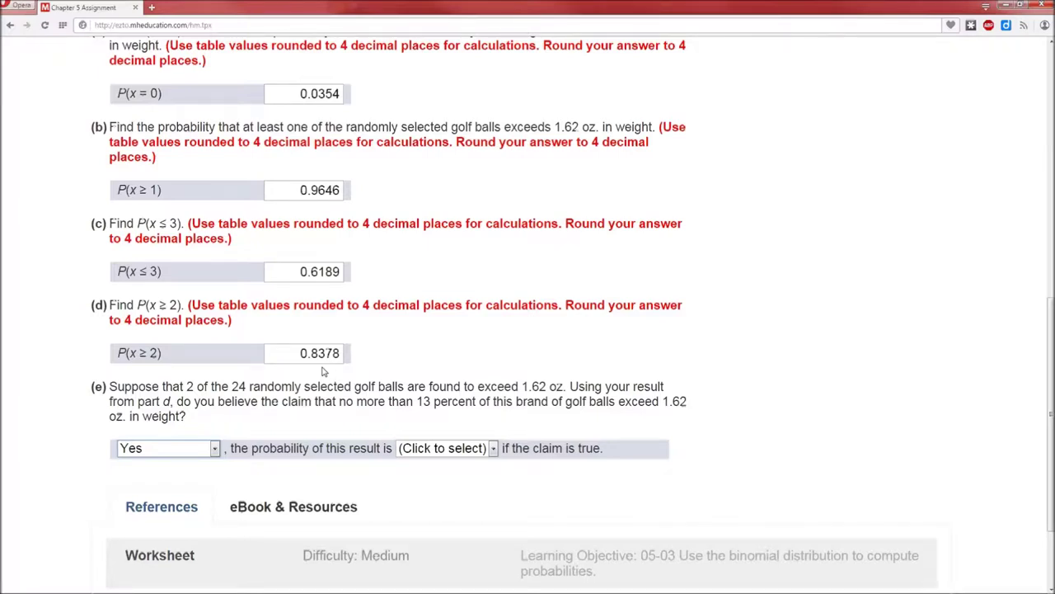
click(427, 455)
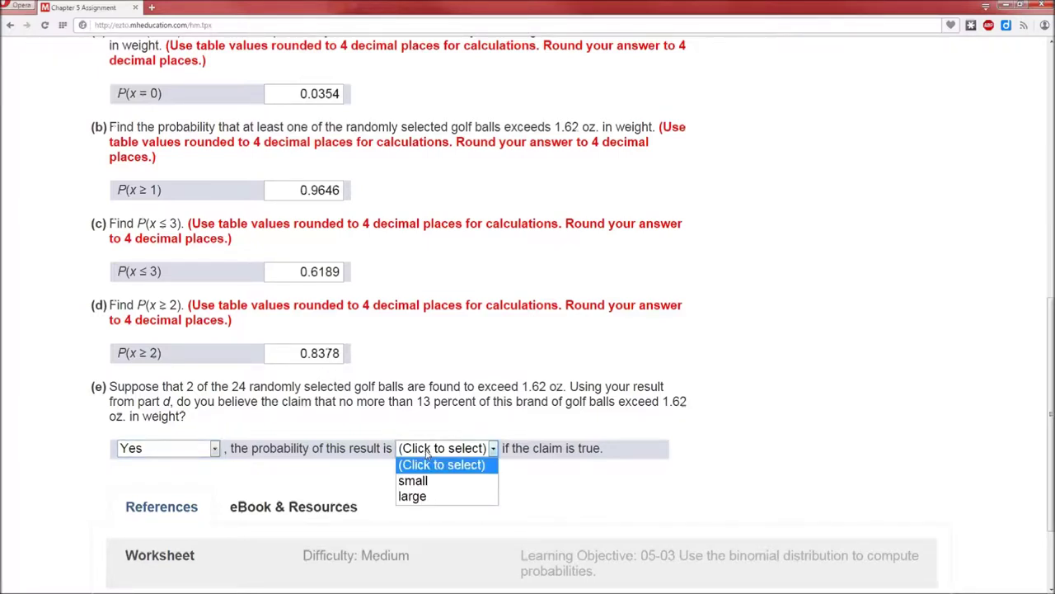
click(428, 496)
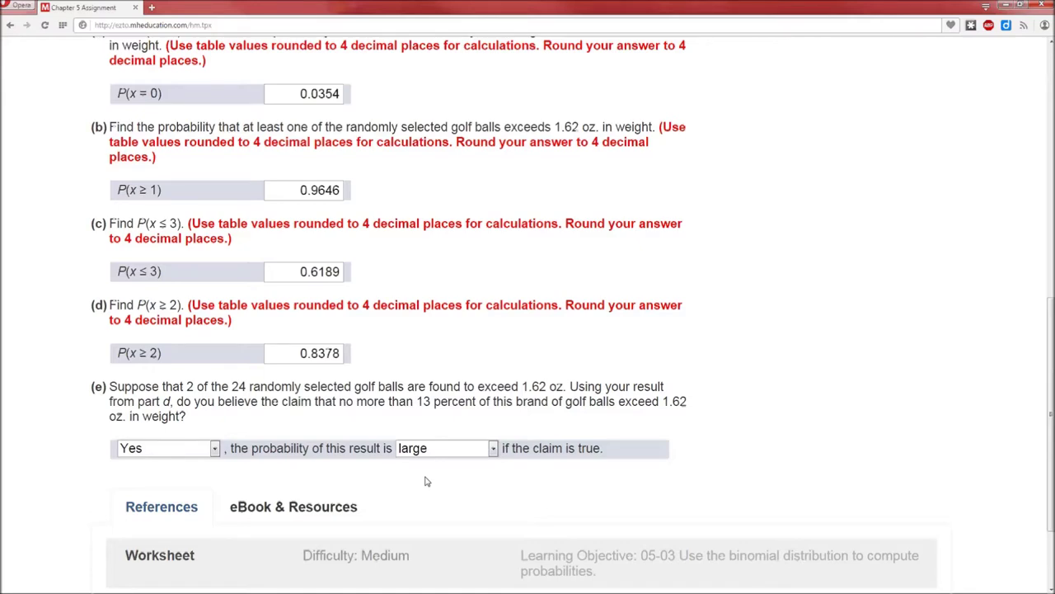
Submit the Chapter 5 Assignment anyway, with the other questions left incomplete.
key(Home)
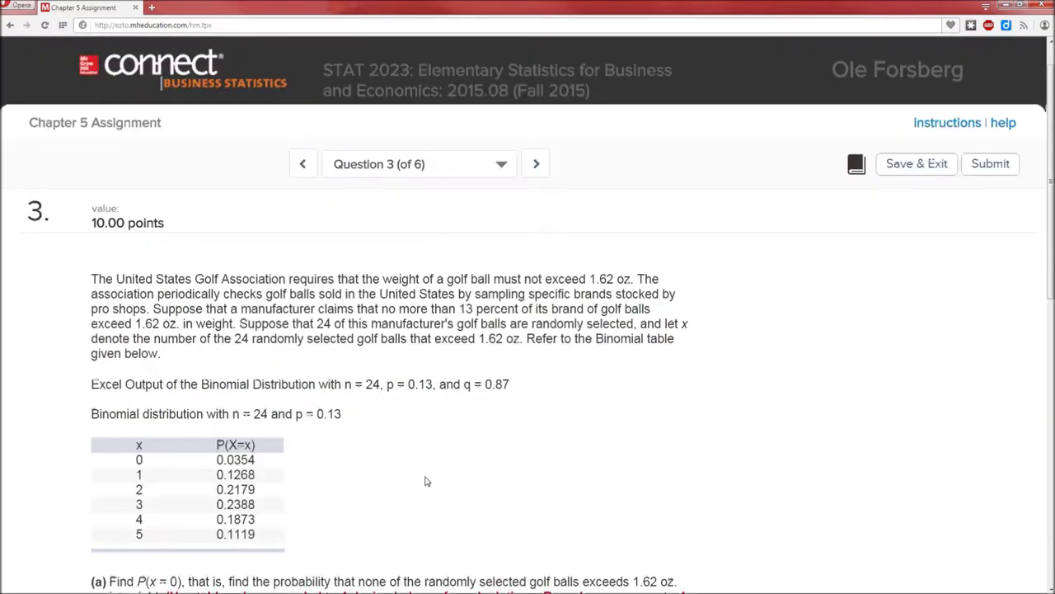
click(990, 164)
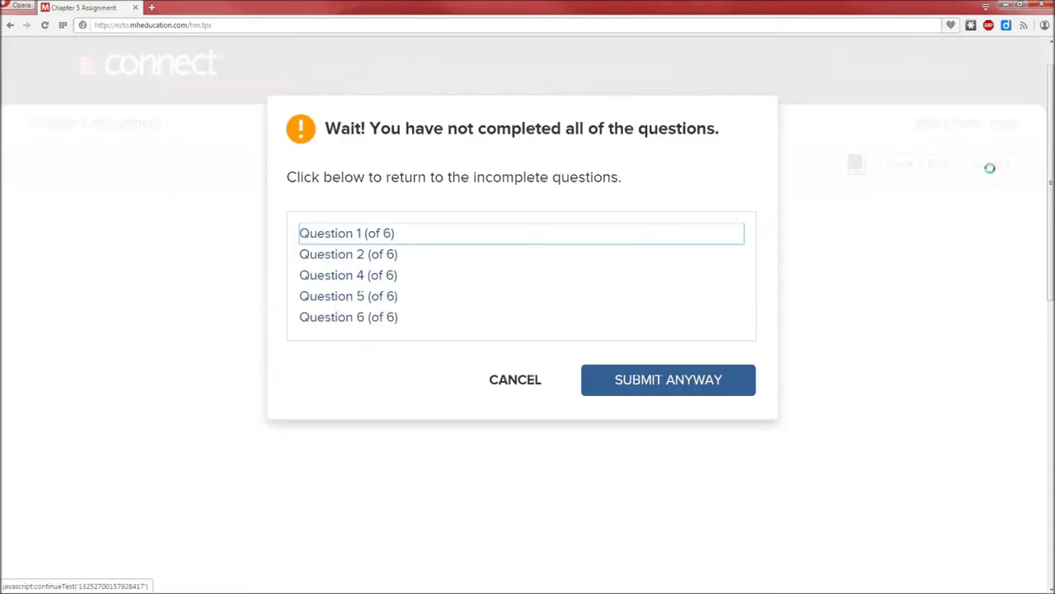
click(666, 393)
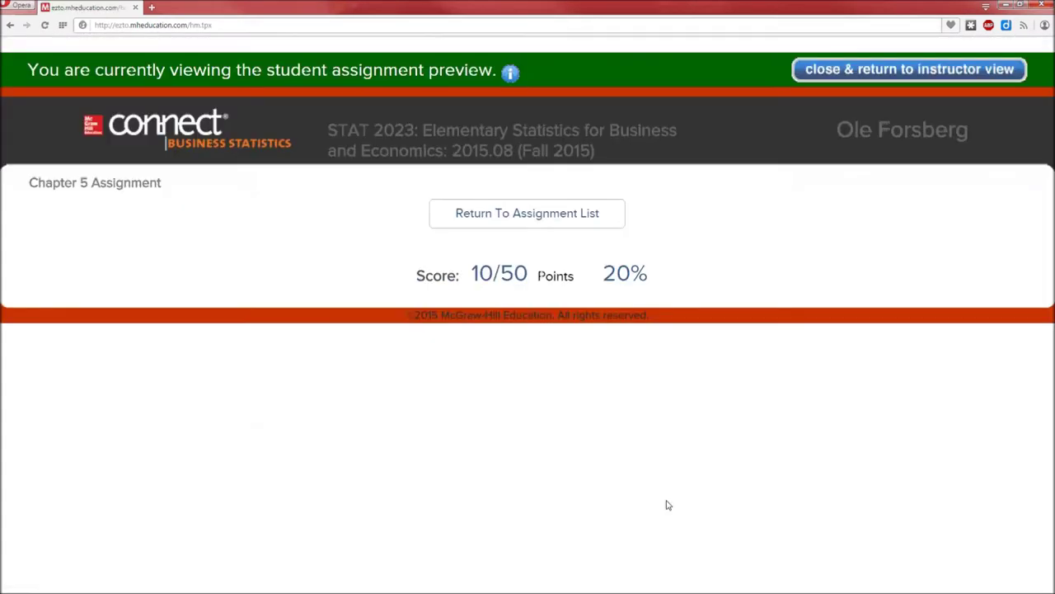